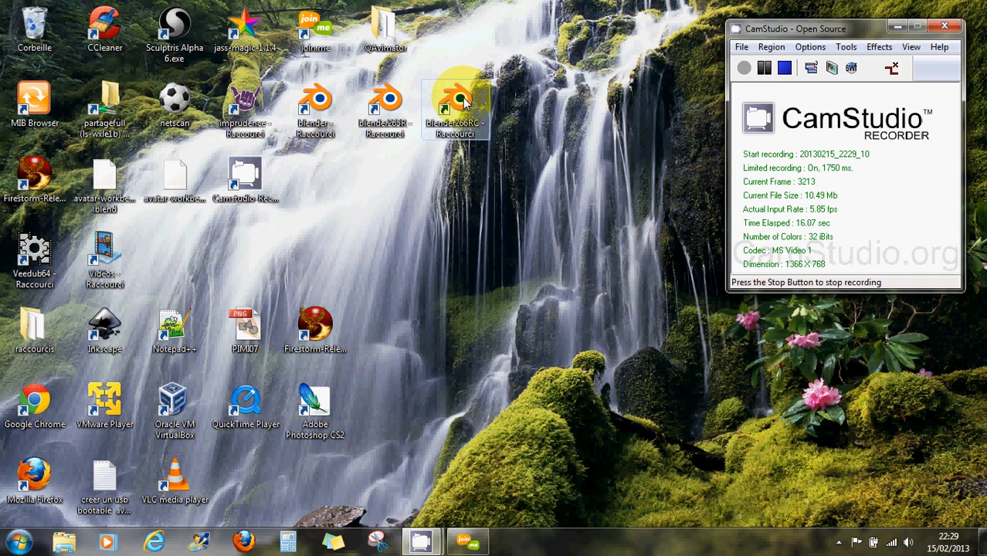
Launch the blender266RC desktop shortcut with the high-performance NVIDIA graphics processor and dismiss the splash screen
{"action": "right_click", "coordinate": [463, 101]}
{"action": "mouse_move", "coordinate": [510, 141]}
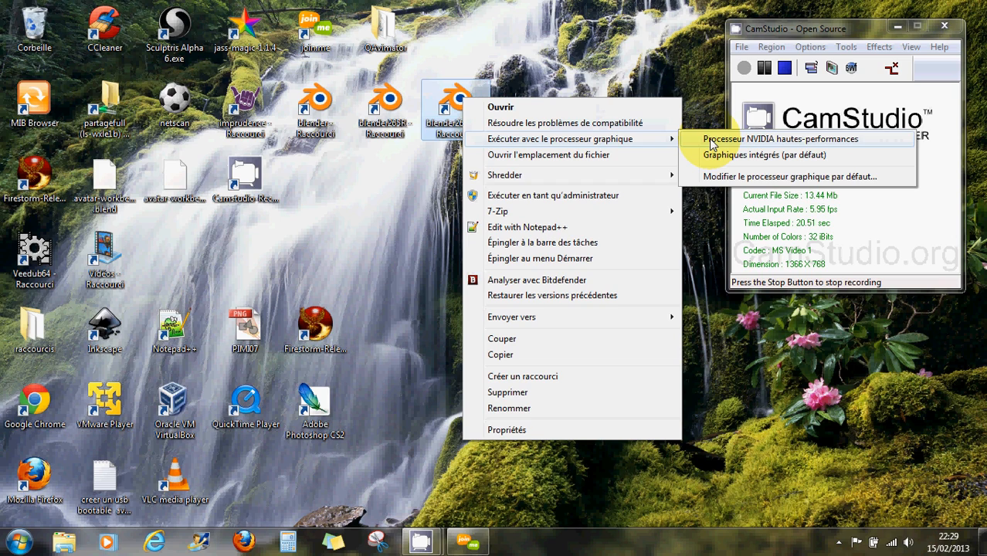
{"action": "left_click", "coordinate": [709, 140]}
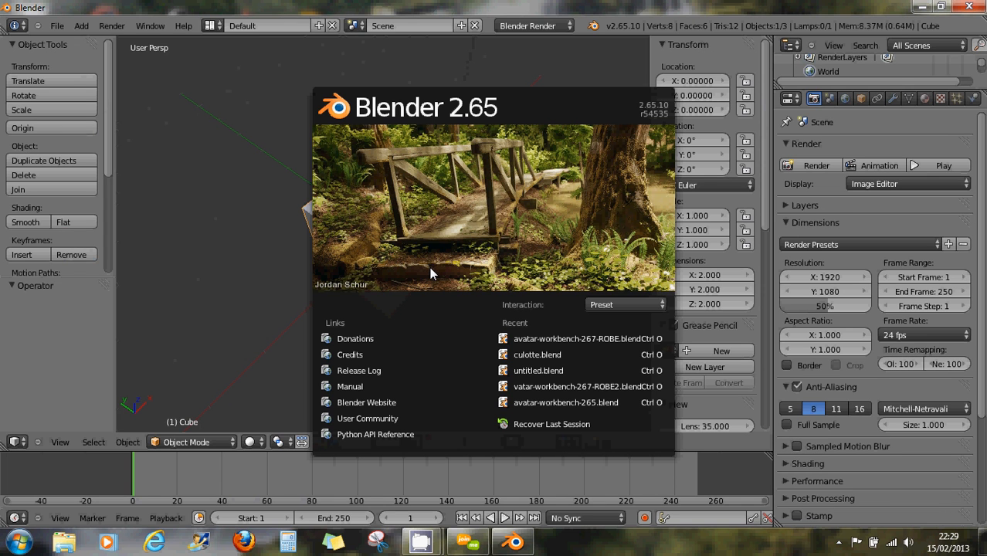
{"action": "left_click", "coordinate": [279, 316]}
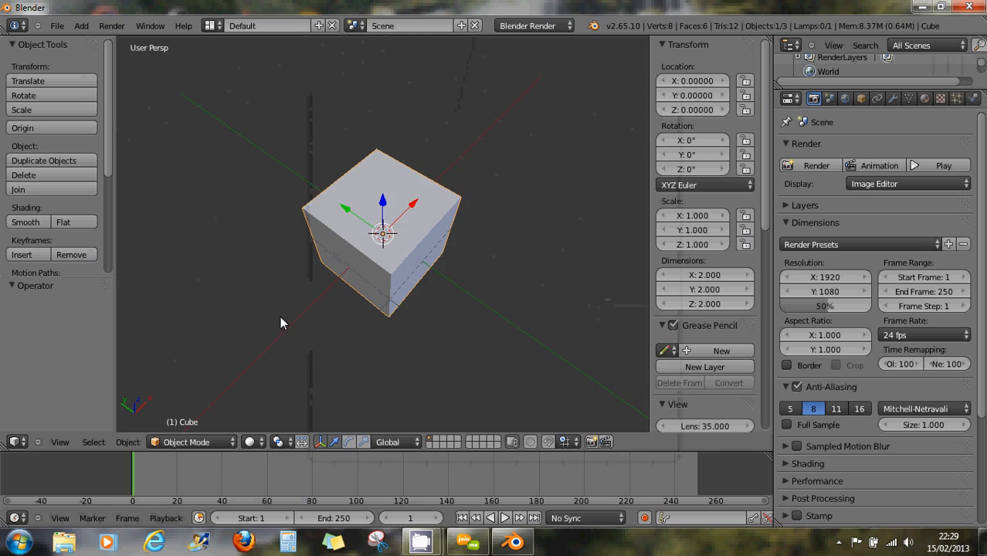
Switch the default cube from Object Mode to Sculpt Mode
{"action": "right_click", "coordinate": [335, 270]}
{"action": "scroll", "coordinate": [337, 266], "scroll_direction": "down", "scroll_amount": 3}
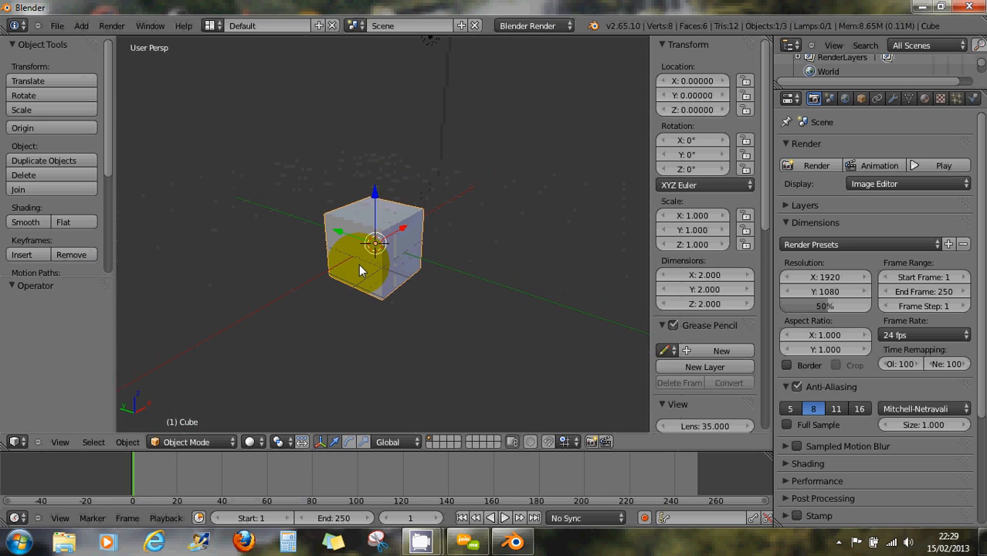
{"action": "mouse_move", "coordinate": [345, 270]}
{"action": "middle_mouse_down"}
{"action": "mouse_move", "coordinate": [379, 260]}
{"action": "mouse_move", "coordinate": [377, 242]}
{"action": "mouse_move", "coordinate": [377, 277]}
{"action": "mouse_move", "coordinate": [354, 256]}
{"action": "middle_mouse_up"}
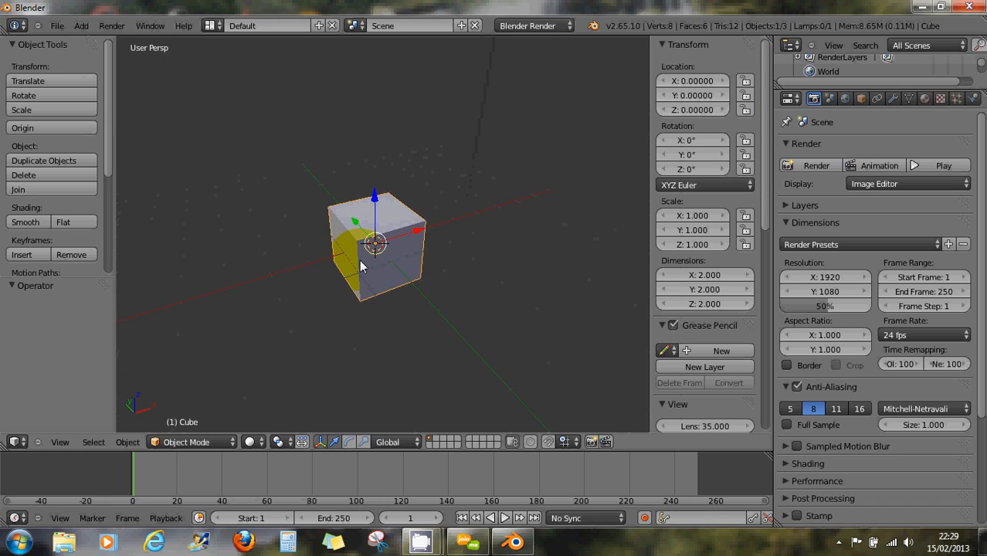
{"action": "left_click", "coordinate": [200, 441]}
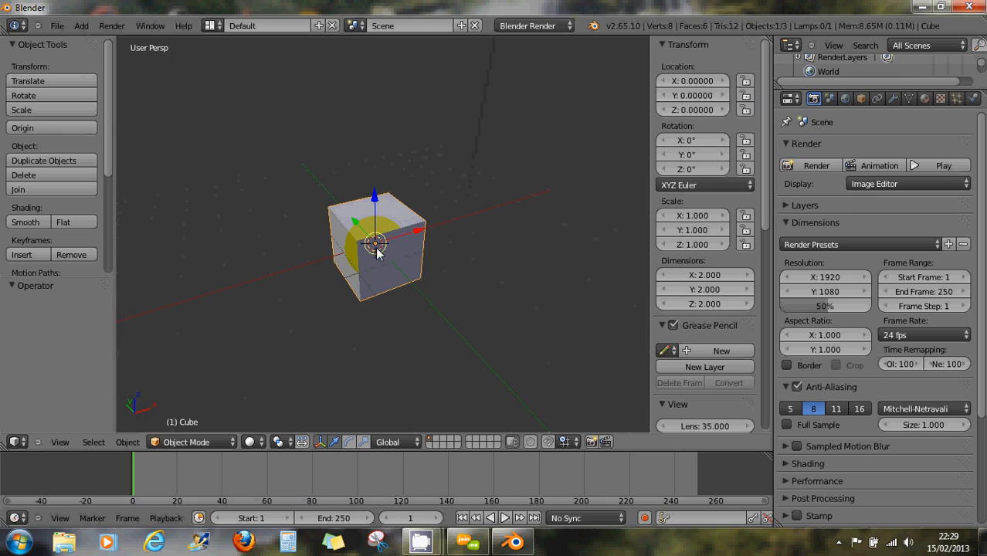
{"action": "left_click", "coordinate": [194, 439]}
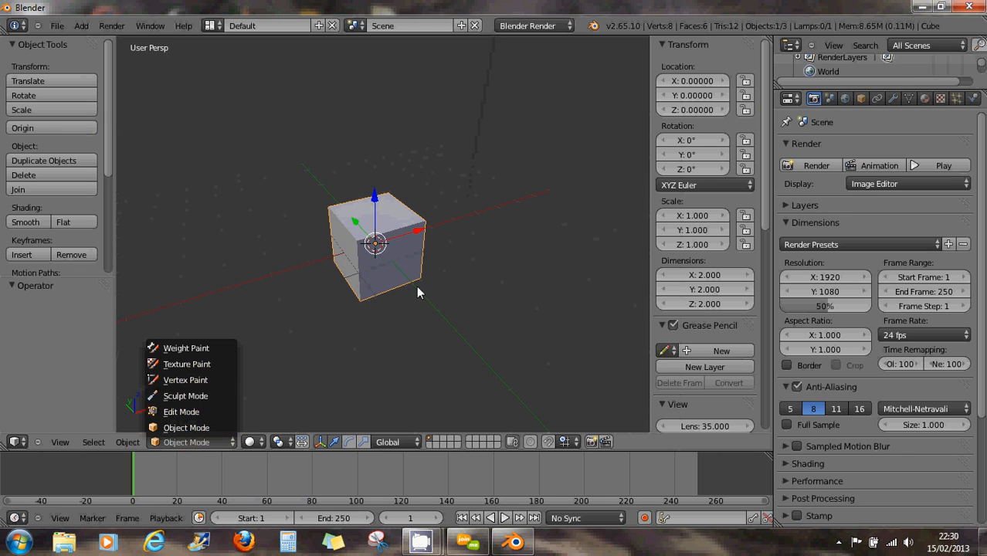
{"action": "left_click", "coordinate": [206, 439]}
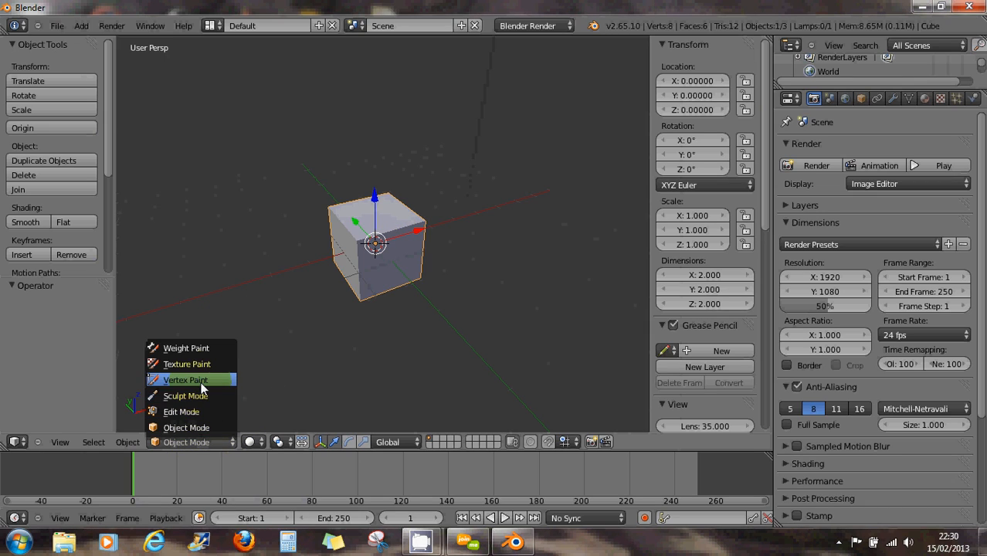
{"action": "left_click", "coordinate": [185, 396]}
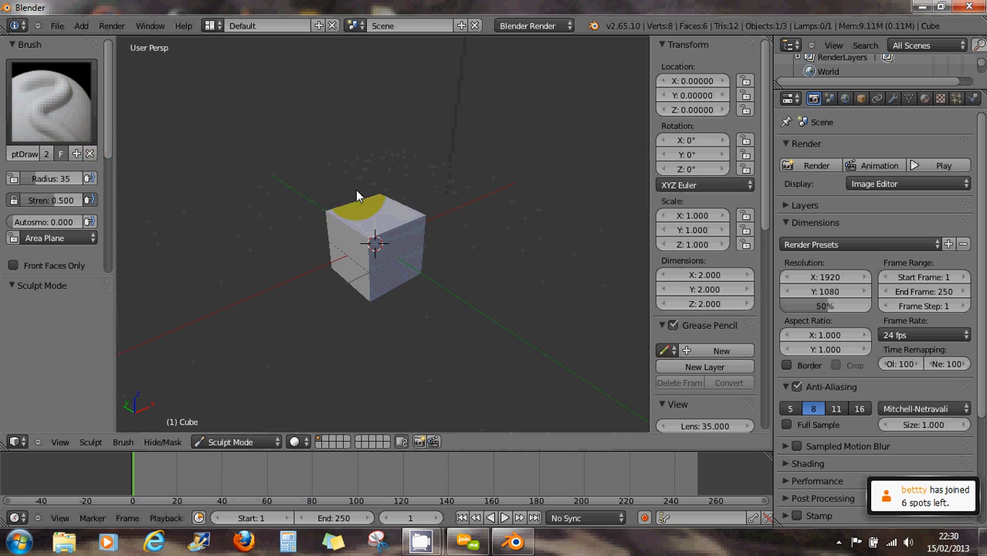
Set the viewport display shading to GLSL and enable Textured Solid
{"action": "left_click_drag", "start_coordinate": [765, 210], "coordinate": [755, 403]}
{"action": "left_click", "coordinate": [660, 327]}
{"action": "left_click_drag", "start_coordinate": [769, 312], "coordinate": [767, 379]}
{"action": "left_click", "coordinate": [712, 274]}
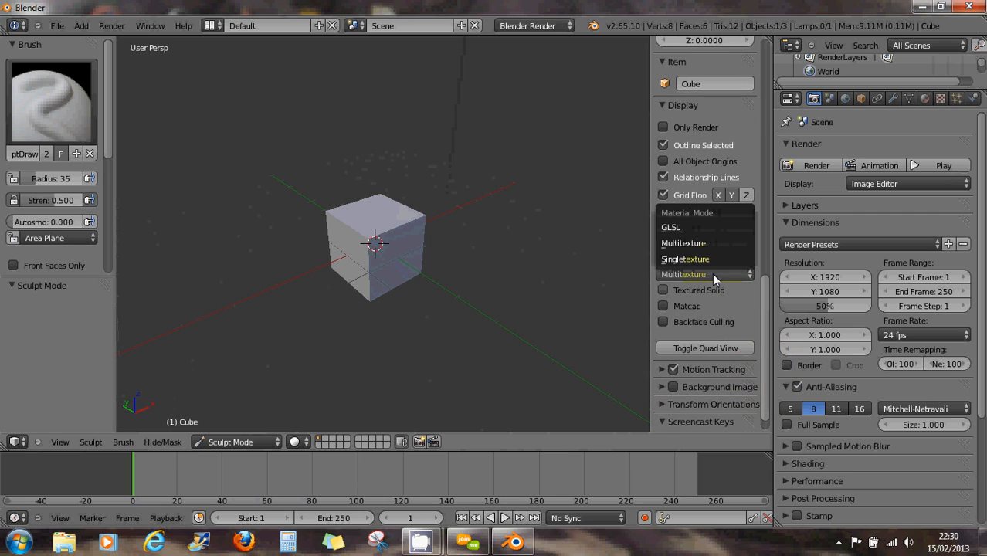
{"action": "left_click", "coordinate": [695, 228]}
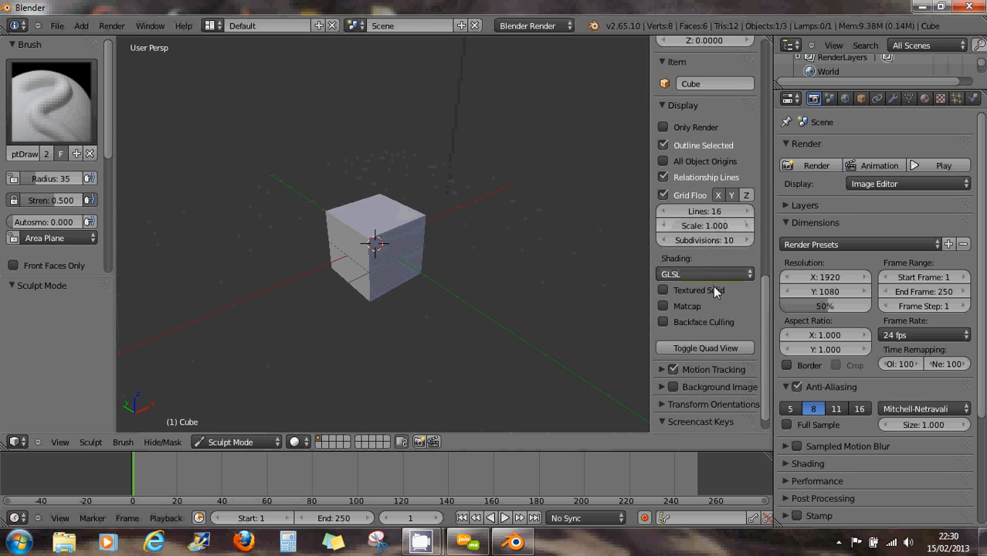
{"action": "left_click", "coordinate": [669, 291]}
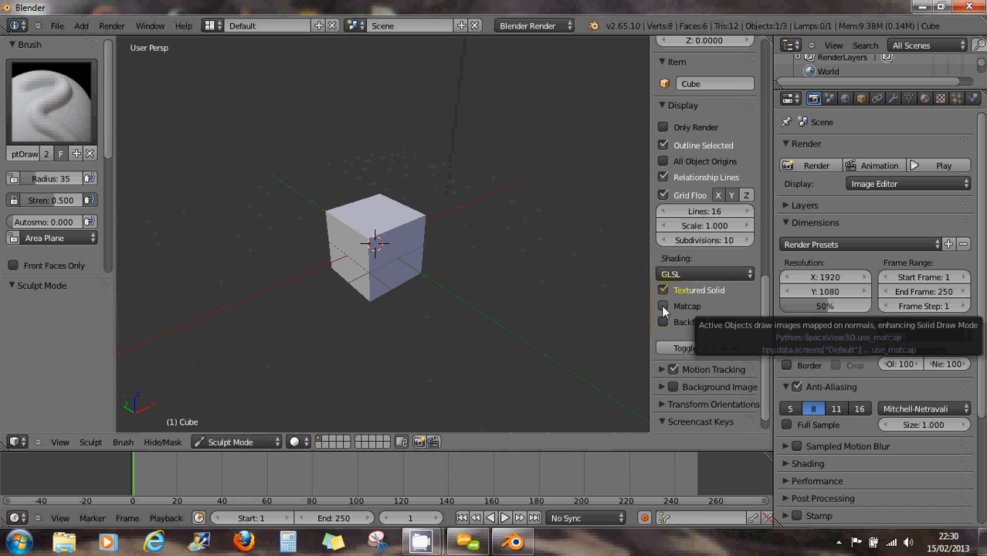
Enable Matcap display and choose the dark chrome sphere as the cube's matcap
{"action": "left_click", "coordinate": [662, 306]}
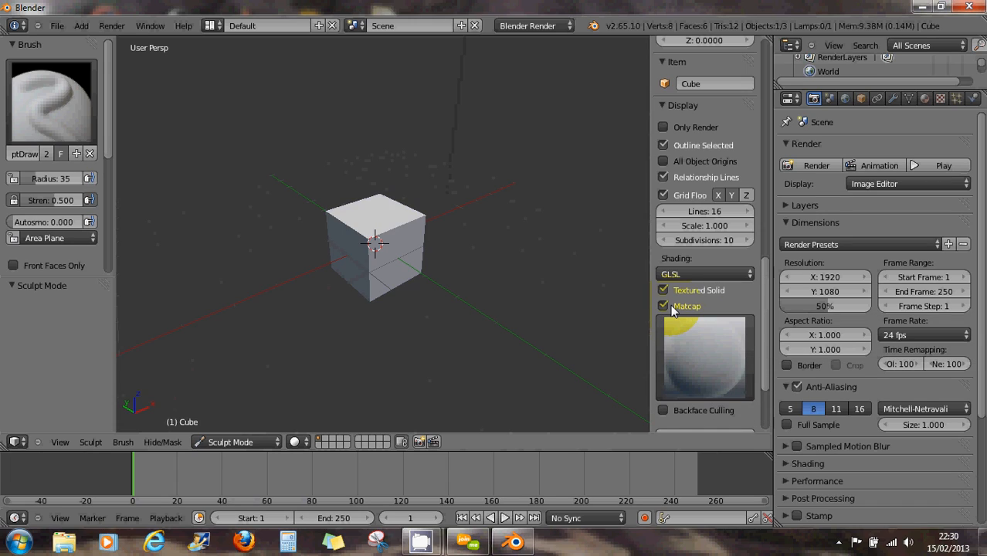
{"action": "left_click", "coordinate": [702, 360]}
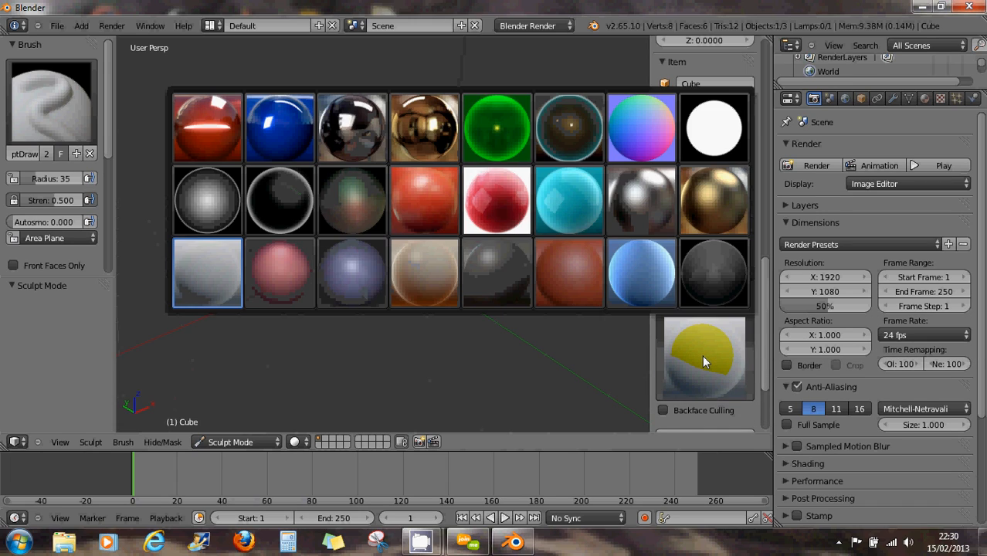
{"action": "left_click", "coordinate": [354, 136]}
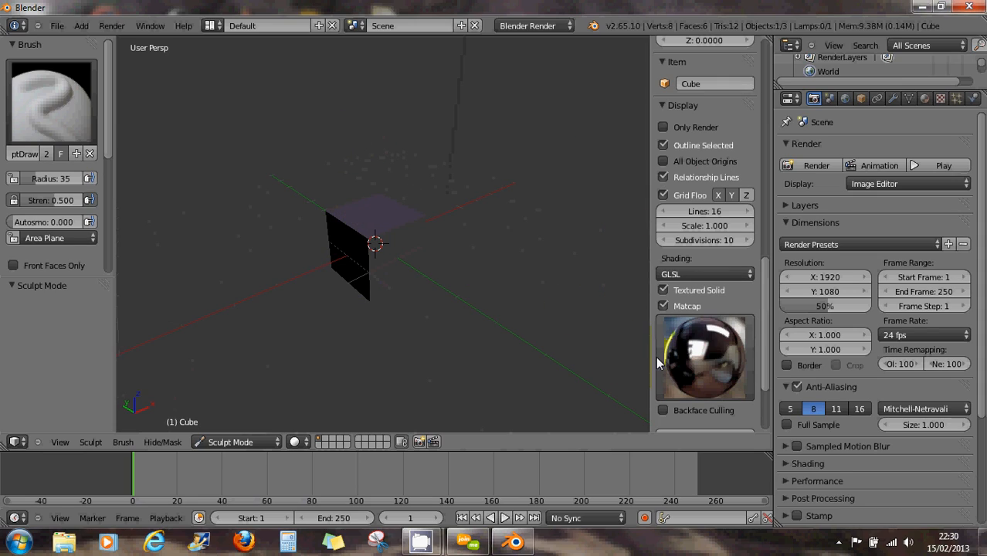
{"action": "scroll", "coordinate": [680, 360], "scroll_direction": "down", "scroll_amount": 1}
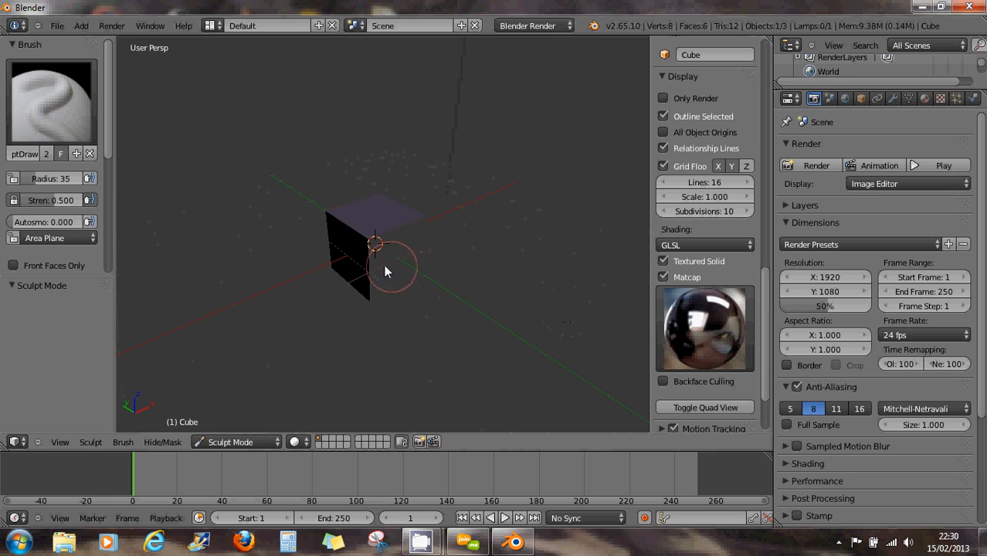
{"action": "middle_click_drag", "start_coordinate": [373, 273], "coordinate": [227, 208]}
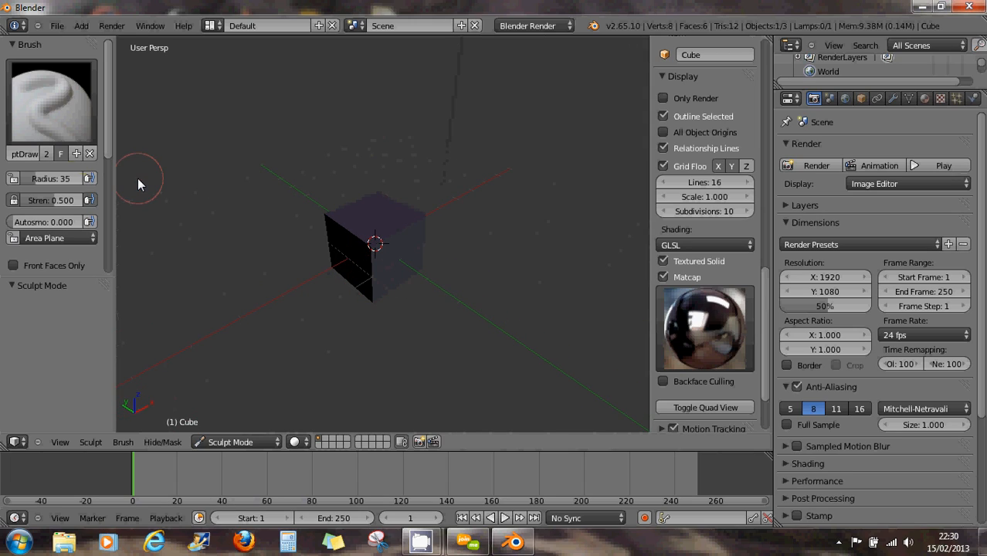
Apply one dab of the draw brush to an upper corner of the cube and try to undo it
{"action": "left_click_drag", "start_coordinate": [106, 143], "coordinate": [107, 152]}
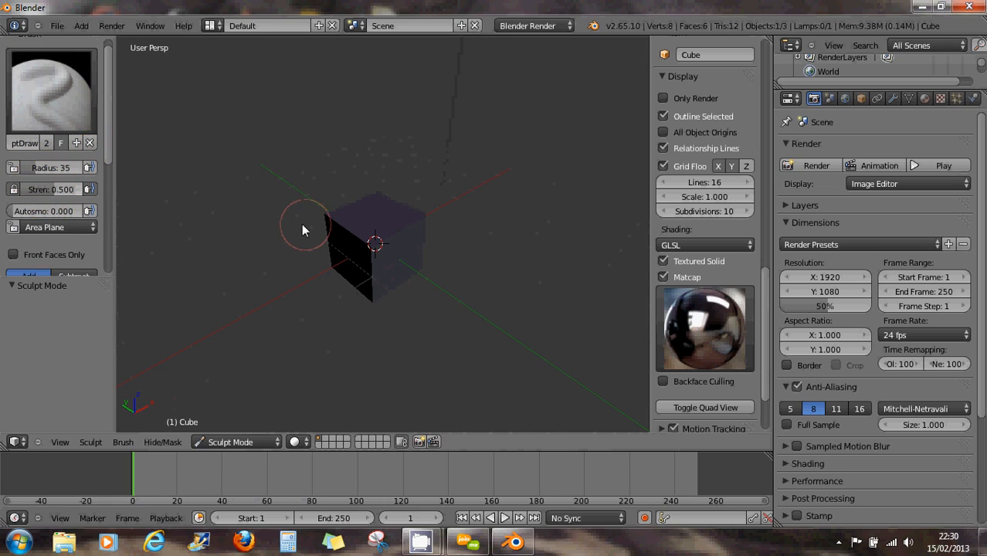
{"action": "left_click", "coordinate": [423, 215]}
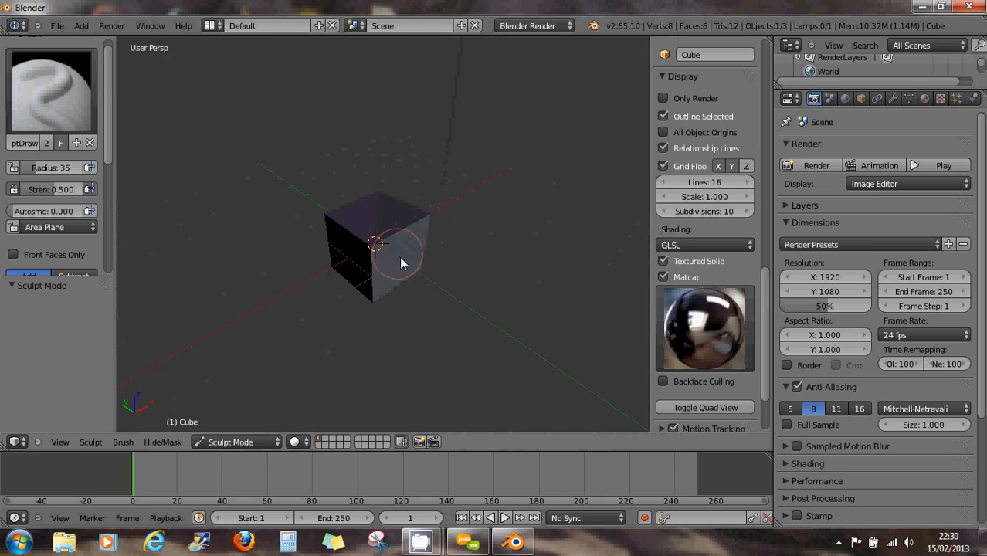
{"action": "key", "text": "ctrl+z"}
Restrict the sculpt brush to front faces only and enable dynamic topology on the cube
{"action": "left_click_drag", "start_coordinate": [108, 148], "coordinate": [122, 213]}
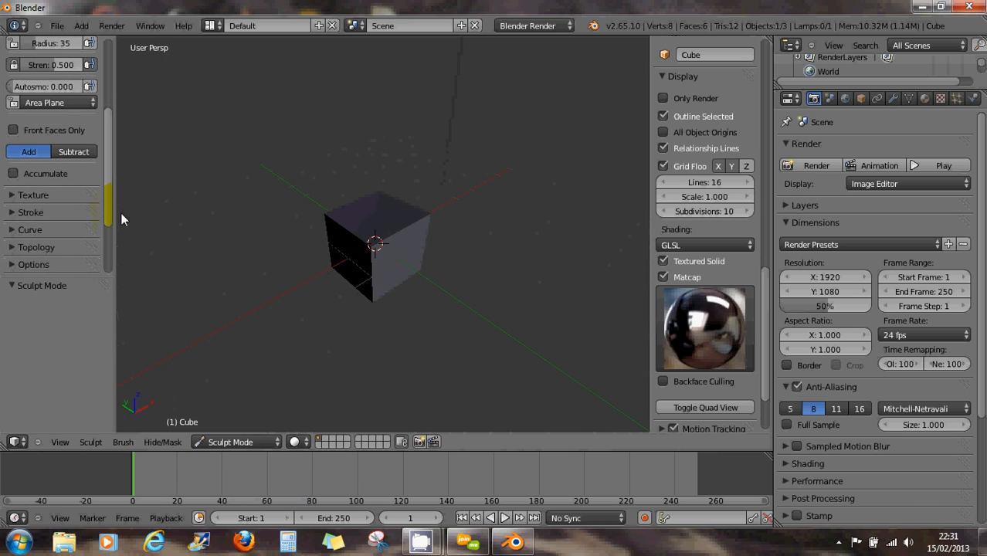
{"action": "left_click", "coordinate": [13, 128]}
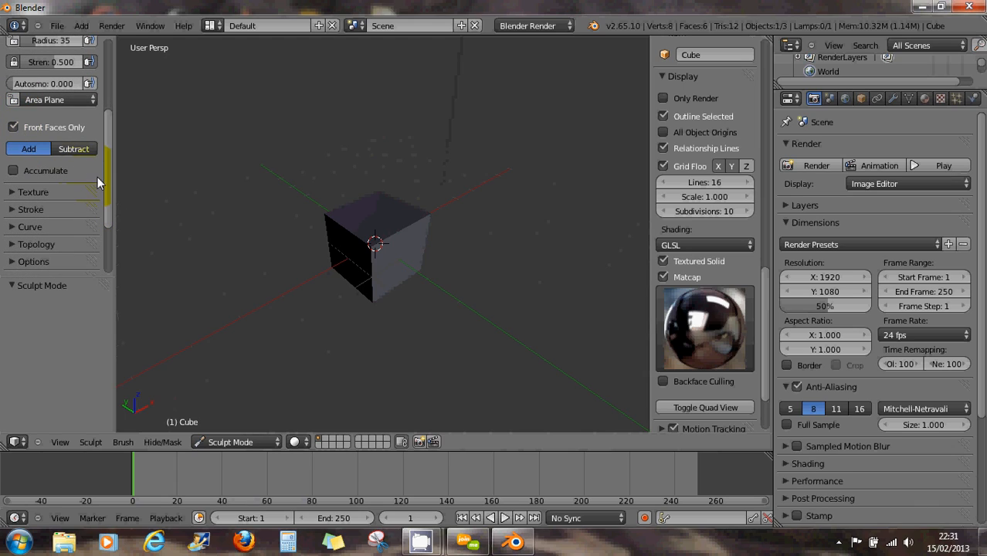
{"action": "left_click_drag", "start_coordinate": [109, 191], "coordinate": [111, 245]}
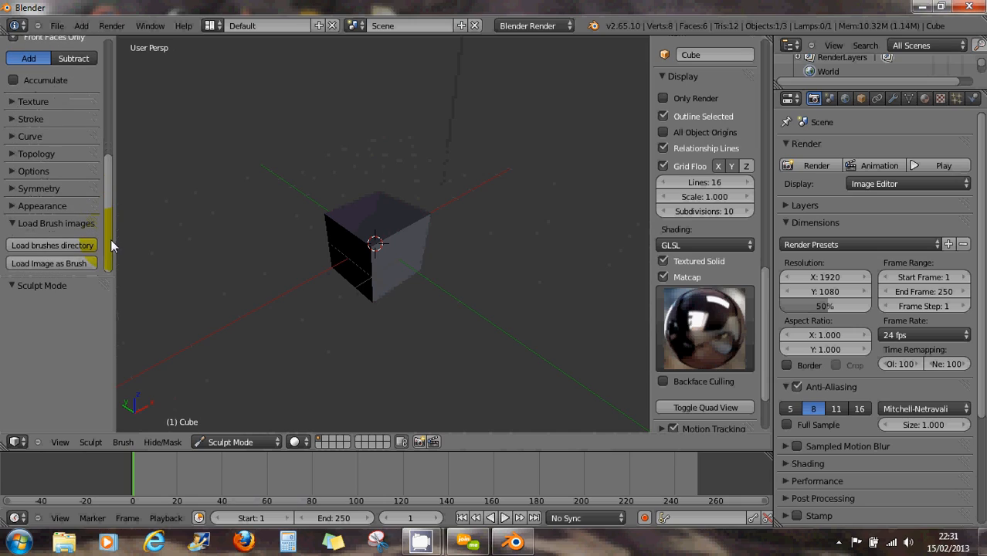
{"action": "left_click", "coordinate": [11, 155]}
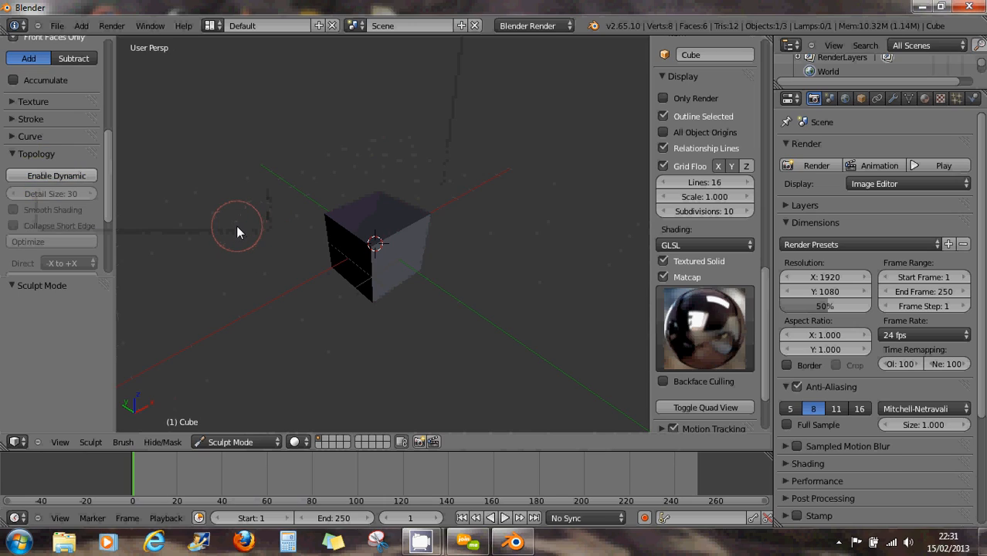
{"action": "key", "text": "ctrl+d"}
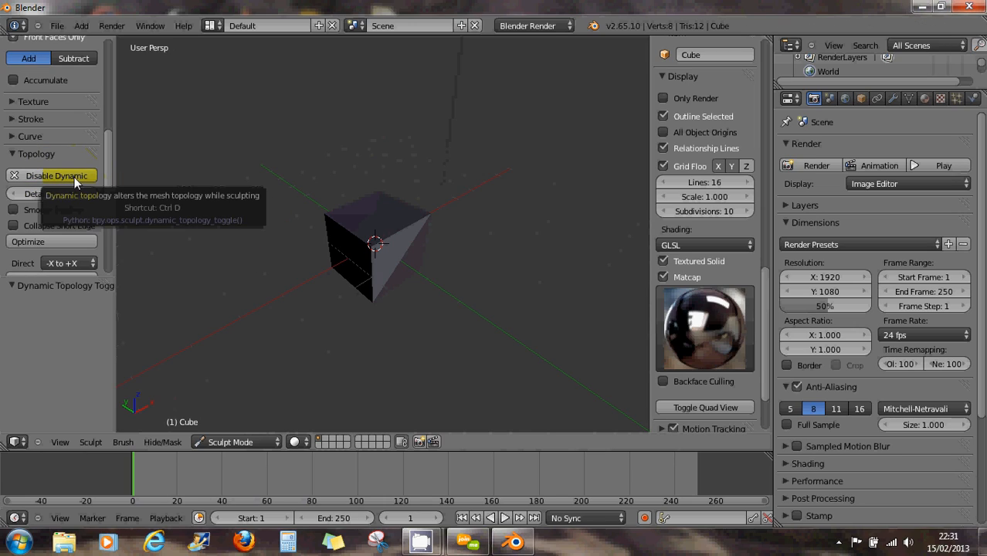
Sculpt freehand draw-brush strokes across the cube's front face with dynamic topology at detail size 30
{"action": "middle_click_drag", "start_coordinate": [238, 249], "coordinate": [264, 235]}
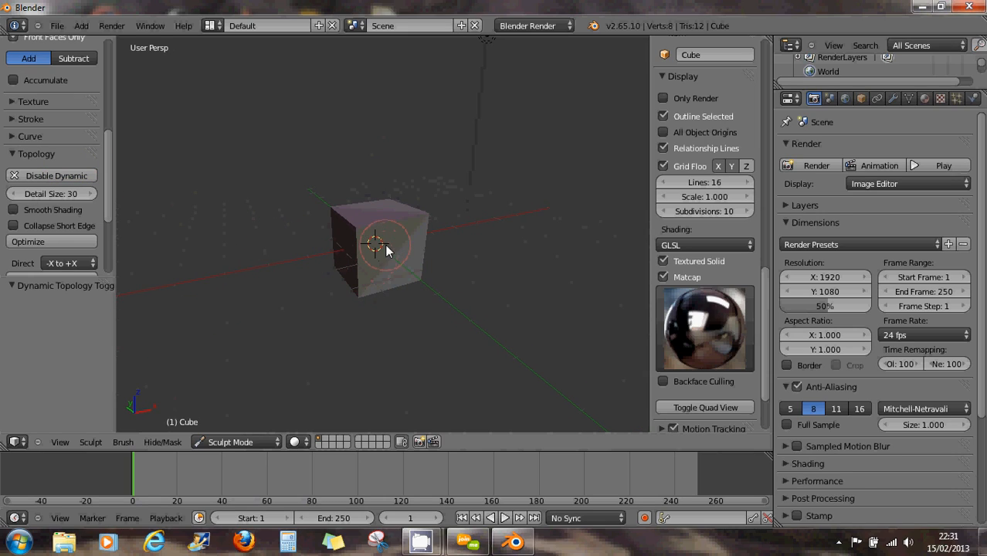
{"action": "left_click_drag", "start_coordinate": [373, 264], "coordinate": [398, 230]}
{"action": "mouse_move", "coordinate": [393, 240]}
{"action": "middle_mouse_down"}
{"action": "mouse_move", "coordinate": [399, 264]}
{"action": "mouse_move", "coordinate": [403, 247]}
{"action": "middle_mouse_up"}
{"action": "mouse_move", "coordinate": [397, 232]}
{"action": "left_mouse_down"}
{"action": "mouse_move", "coordinate": [377, 221]}
{"action": "mouse_move", "coordinate": [393, 255]}
{"action": "mouse_move", "coordinate": [383, 264]}
{"action": "left_mouse_up"}
{"action": "middle_click_drag", "start_coordinate": [410, 267], "coordinate": [381, 249]}
{"action": "scroll", "coordinate": [383, 249], "scroll_direction": "up", "scroll_amount": 2}
{"action": "scroll", "coordinate": [386, 254], "scroll_direction": "up", "scroll_amount": 2}
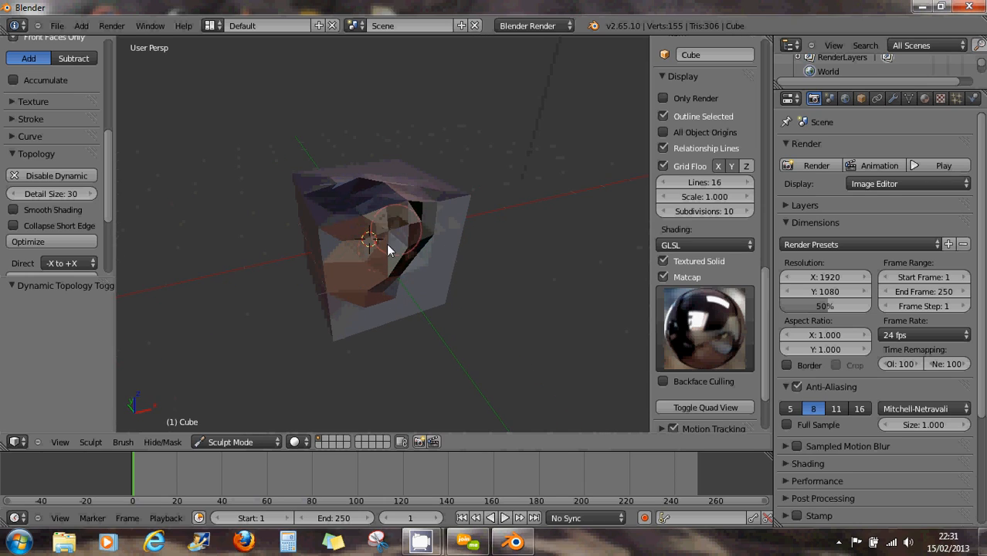
Extend the freehand sculpt strokes onto the cube's adjacent side face and its top face
{"action": "mouse_move", "coordinate": [338, 282]}
{"action": "middle_mouse_down"}
{"action": "mouse_move", "coordinate": [408, 260]}
{"action": "mouse_move", "coordinate": [373, 261]}
{"action": "middle_mouse_up"}
{"action": "mouse_move", "coordinate": [373, 261]}
{"action": "left_mouse_down"}
{"action": "mouse_move", "coordinate": [314, 209]}
{"action": "mouse_move", "coordinate": [326, 247]}
{"action": "mouse_move", "coordinate": [330, 204]}
{"action": "left_mouse_up"}
{"action": "middle_click_drag", "start_coordinate": [330, 205], "coordinate": [355, 238]}
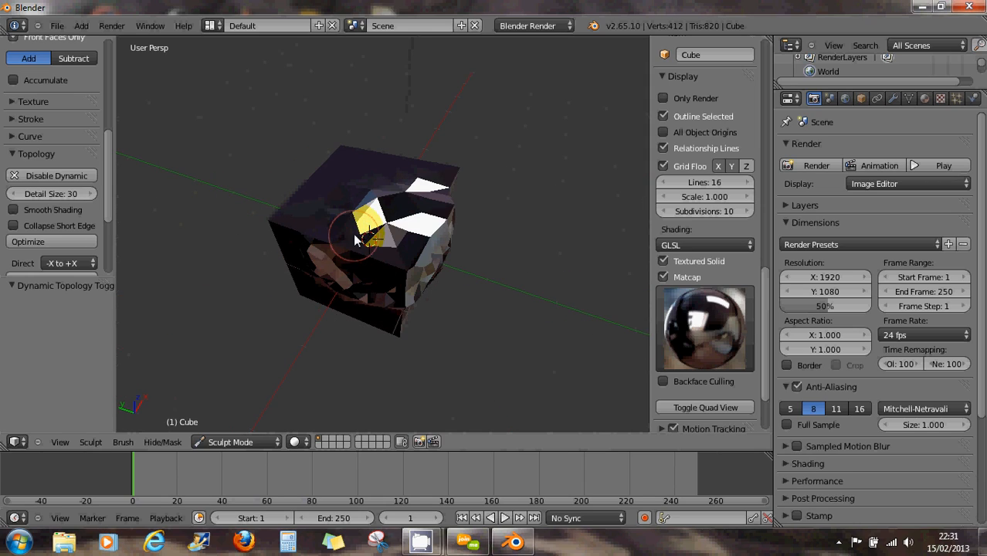
{"action": "mouse_move", "coordinate": [361, 227]}
{"action": "left_mouse_down"}
{"action": "mouse_move", "coordinate": [352, 165]}
{"action": "mouse_move", "coordinate": [377, 194]}
{"action": "mouse_move", "coordinate": [360, 163]}
{"action": "mouse_move", "coordinate": [363, 184]}
{"action": "left_mouse_up"}
{"action": "scroll", "coordinate": [363, 184], "scroll_direction": "down", "scroll_amount": 2}
{"action": "mouse_move", "coordinate": [351, 193]}
{"action": "middle_mouse_down"}
{"action": "mouse_move", "coordinate": [276, 194]}
{"action": "mouse_move", "coordinate": [369, 218]}
{"action": "mouse_move", "coordinate": [414, 214]}
{"action": "middle_mouse_up"}
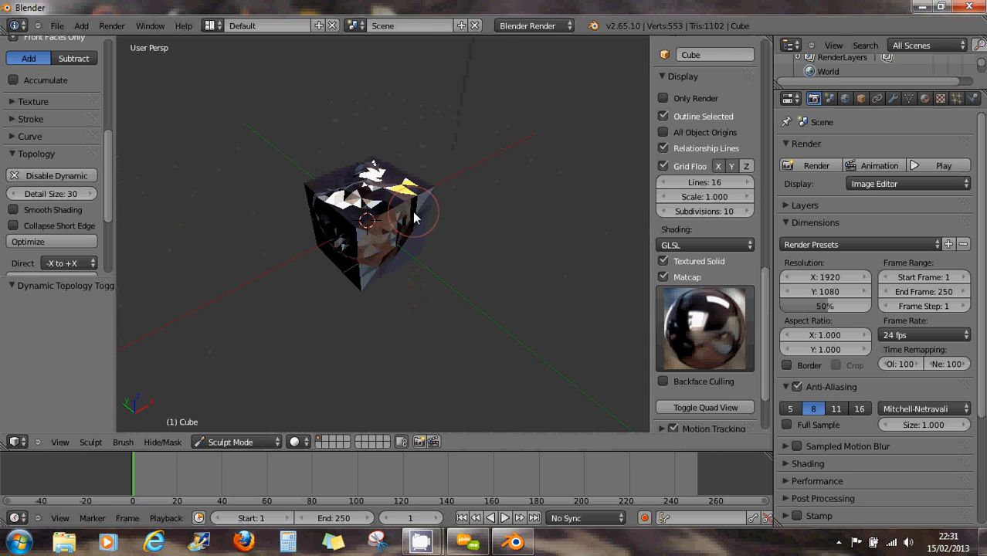
Optimize the dynamic-topology sculpt and add more freehand strokes across the cube's side faces
{"action": "left_click", "coordinate": [74, 242]}
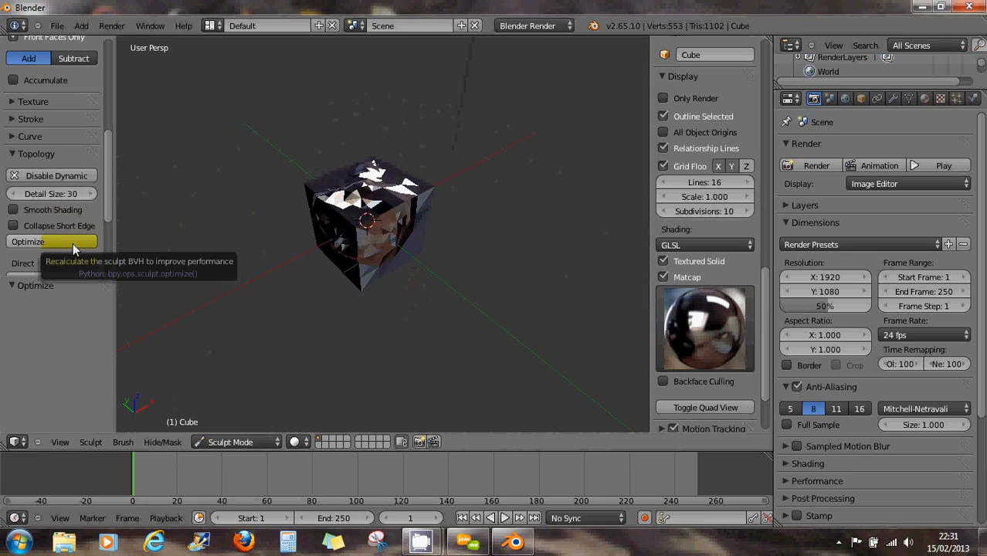
{"action": "mouse_move", "coordinate": [341, 216]}
{"action": "middle_mouse_down"}
{"action": "mouse_move", "coordinate": [300, 208]}
{"action": "mouse_move", "coordinate": [387, 206]}
{"action": "middle_mouse_up"}
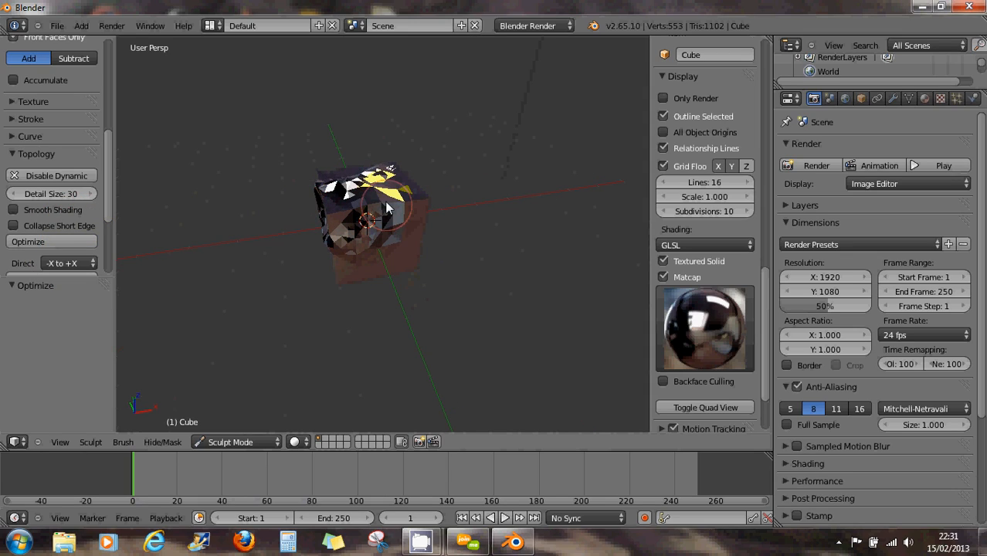
{"action": "mouse_move", "coordinate": [366, 255]}
{"action": "left_mouse_down"}
{"action": "mouse_move", "coordinate": [383, 251]}
{"action": "mouse_move", "coordinate": [390, 193]}
{"action": "mouse_move", "coordinate": [360, 168]}
{"action": "mouse_move", "coordinate": [379, 246]}
{"action": "mouse_move", "coordinate": [362, 236]}
{"action": "left_mouse_up"}
{"action": "middle_click_drag", "start_coordinate": [361, 236], "coordinate": [313, 230]}
{"action": "mouse_move", "coordinate": [313, 229]}
{"action": "left_mouse_down"}
{"action": "mouse_move", "coordinate": [354, 244]}
{"action": "mouse_move", "coordinate": [406, 227]}
{"action": "mouse_move", "coordinate": [351, 223]}
{"action": "mouse_move", "coordinate": [396, 225]}
{"action": "mouse_move", "coordinate": [408, 159]}
{"action": "mouse_move", "coordinate": [353, 250]}
{"action": "mouse_move", "coordinate": [418, 177]}
{"action": "mouse_move", "coordinate": [384, 246]}
{"action": "mouse_move", "coordinate": [393, 236]}
{"action": "left_mouse_up"}
{"action": "scroll", "coordinate": [395, 226], "scroll_direction": "up", "scroll_amount": 2}
{"action": "scroll", "coordinate": [397, 227], "scroll_direction": "up", "scroll_amount": 2}
{"action": "middle_click_drag", "start_coordinate": [394, 236], "coordinate": [352, 236]}
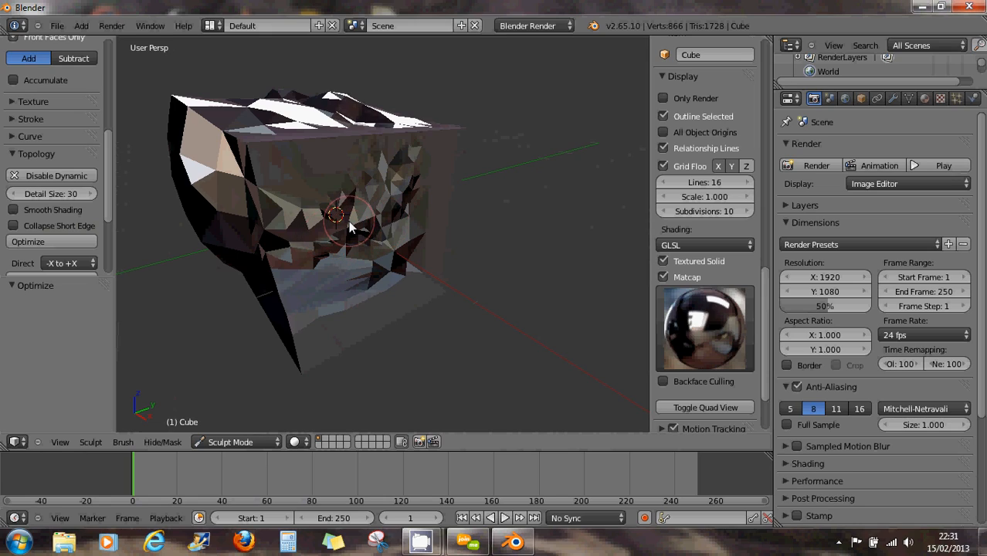
Set the dynamic topology detail size to 5 and sculpt a curved stroke on the cube's untouched side face
{"action": "scroll", "coordinate": [340, 228], "scroll_direction": "down", "scroll_amount": 2}
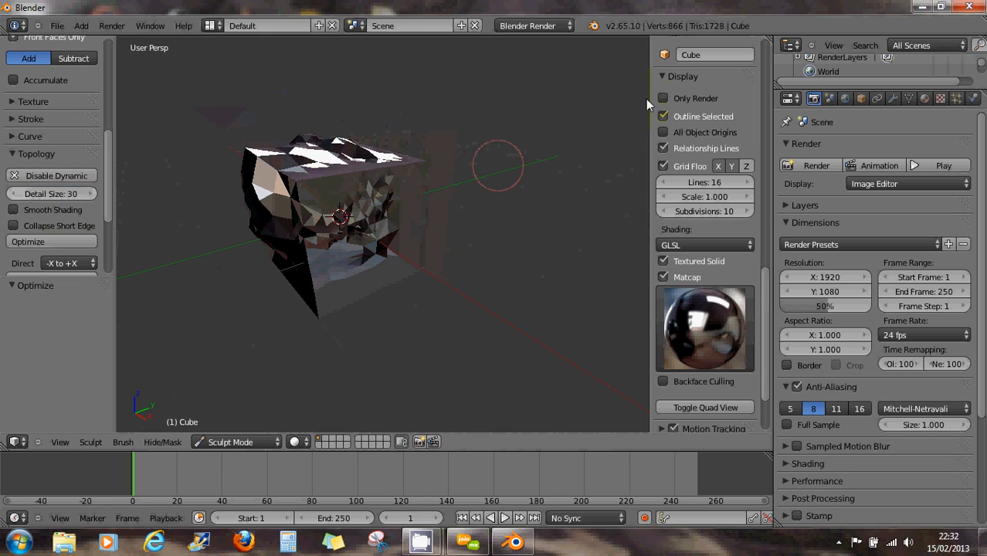
{"action": "middle_click_drag", "start_coordinate": [410, 202], "coordinate": [305, 192]}
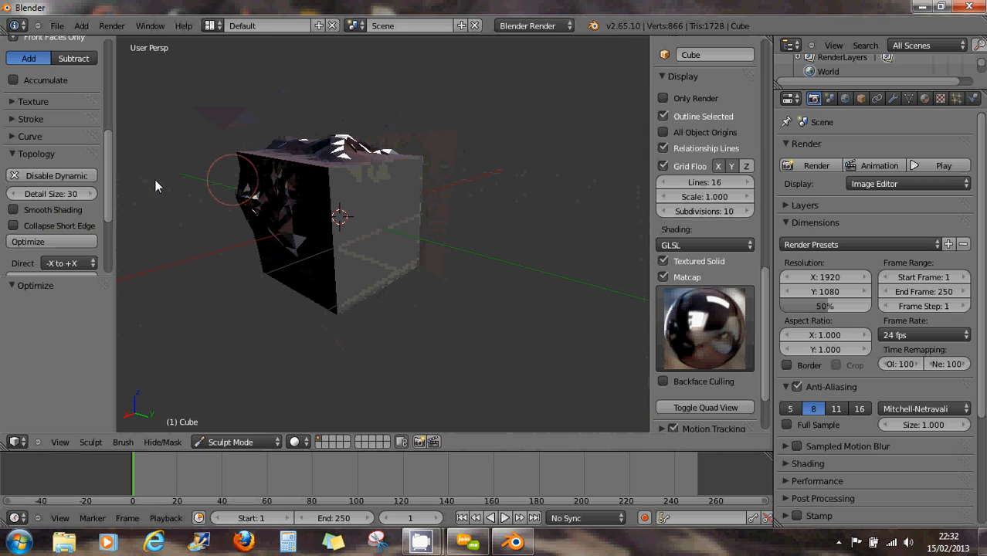
{"action": "left_click_drag", "start_coordinate": [82, 196], "coordinate": [43, 194]}
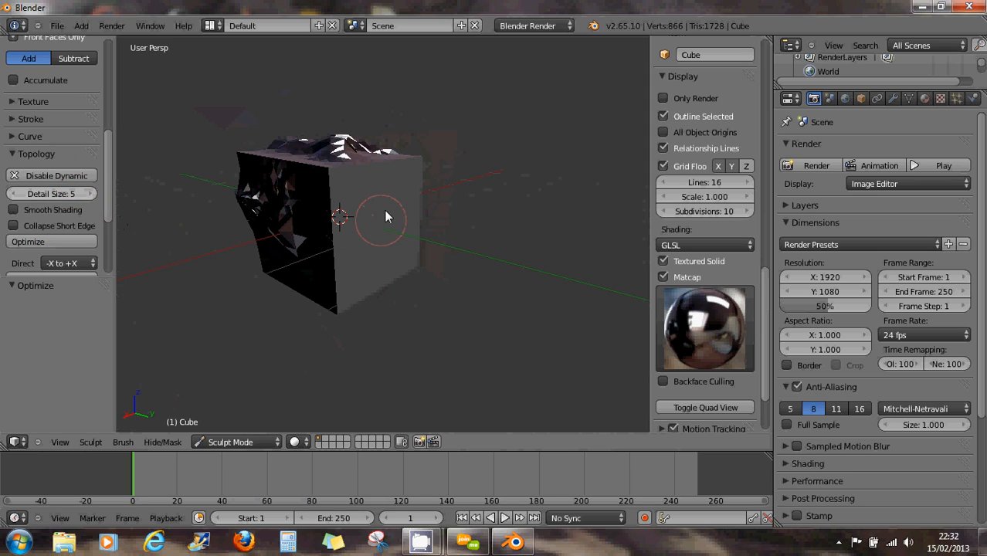
{"action": "mouse_move", "coordinate": [383, 182]}
{"action": "left_mouse_down"}
{"action": "mouse_move", "coordinate": [369, 249]}
{"action": "mouse_move", "coordinate": [322, 228]}
{"action": "left_mouse_up"}
{"action": "middle_click_drag", "start_coordinate": [379, 242], "coordinate": [325, 225]}
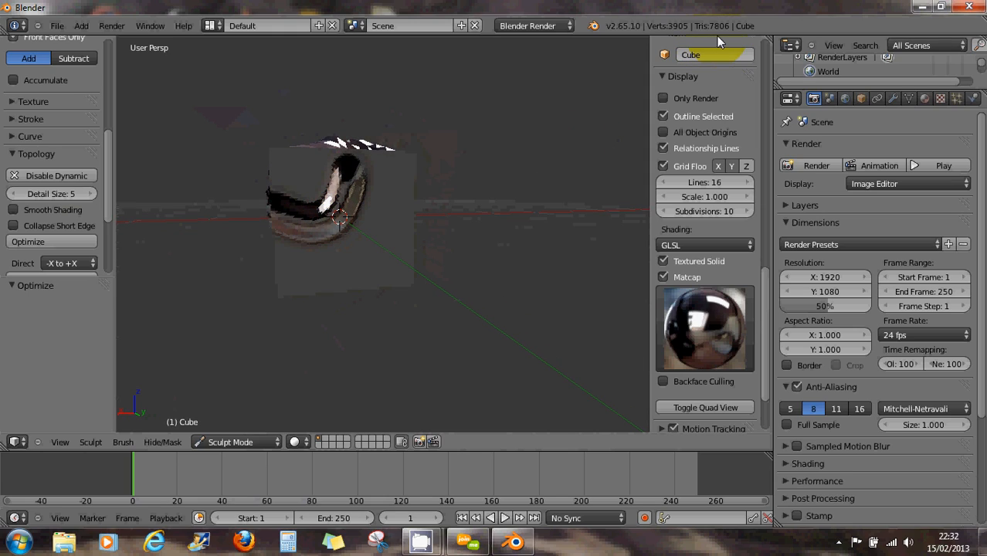
Sculpt more freehand strokes across the cube's side faces with dynamic topology at detail size 5
{"action": "mouse_move", "coordinate": [375, 207]}
{"action": "left_mouse_down"}
{"action": "mouse_move", "coordinate": [350, 233]}
{"action": "mouse_move", "coordinate": [389, 263]}
{"action": "mouse_move", "coordinate": [407, 248]}
{"action": "left_mouse_up"}
{"action": "middle_click_drag", "start_coordinate": [440, 257], "coordinate": [360, 244]}
{"action": "left_click_drag", "start_coordinate": [358, 241], "coordinate": [371, 208]}
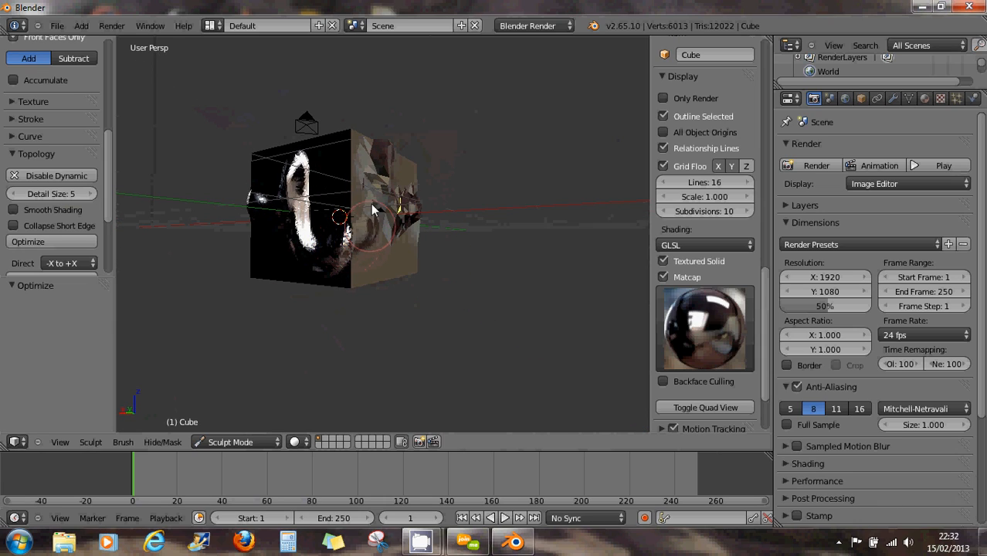
{"action": "mouse_move", "coordinate": [358, 167]}
{"action": "left_mouse_down"}
{"action": "mouse_move", "coordinate": [324, 190]}
{"action": "mouse_move", "coordinate": [331, 201]}
{"action": "left_mouse_up"}
{"action": "middle_click_drag", "start_coordinate": [332, 201], "coordinate": [400, 221]}
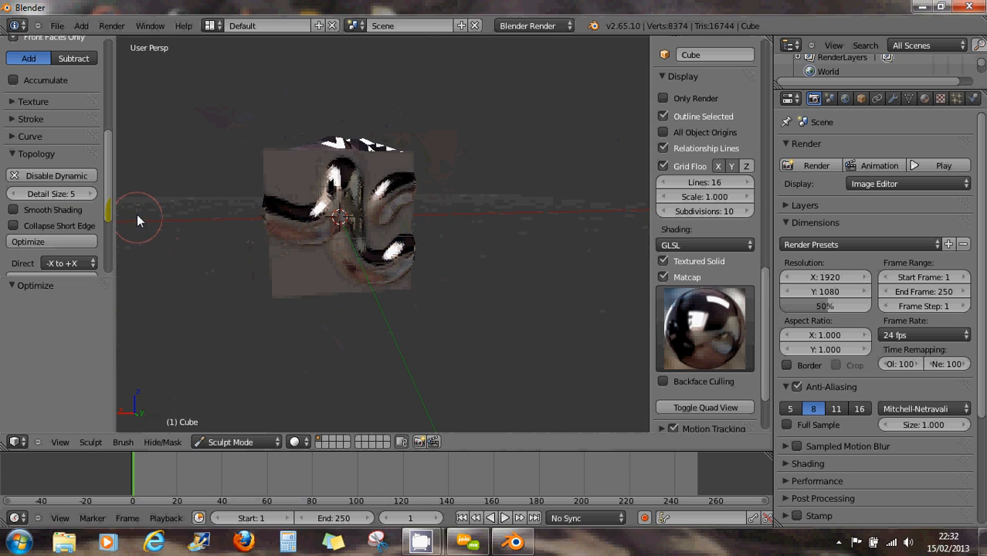
Enable smooth shading for the dynamic topology sculpt and inspect the cube from another side
{"action": "scroll", "coordinate": [113, 225], "scroll_direction": "down", "scroll_amount": 4}
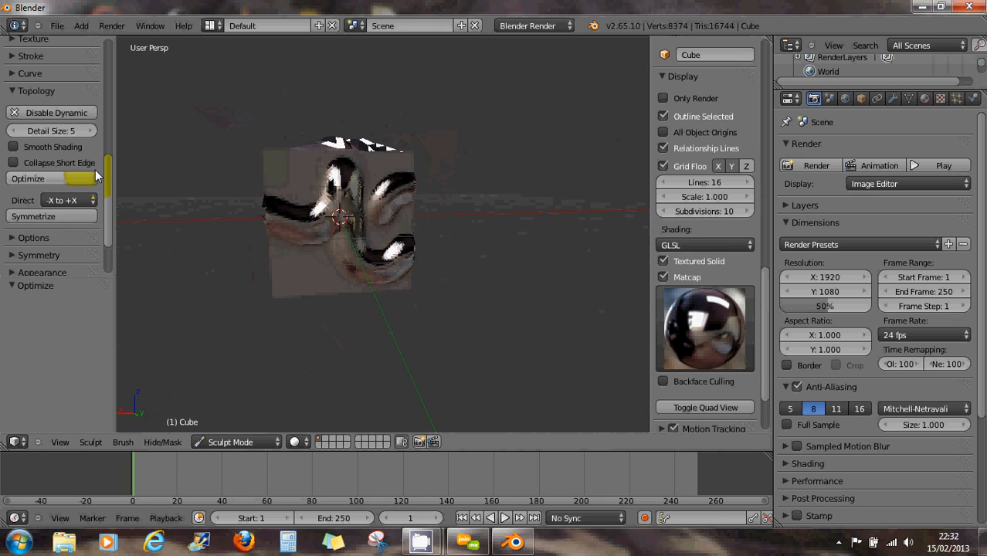
{"action": "left_click", "coordinate": [58, 146]}
{"action": "mouse_move", "coordinate": [332, 232]}
{"action": "middle_mouse_down"}
{"action": "mouse_move", "coordinate": [409, 233]}
{"action": "mouse_move", "coordinate": [446, 197]}
{"action": "mouse_move", "coordinate": [409, 233]}
{"action": "mouse_move", "coordinate": [414, 220]}
{"action": "mouse_move", "coordinate": [172, 207]}
{"action": "middle_mouse_up"}
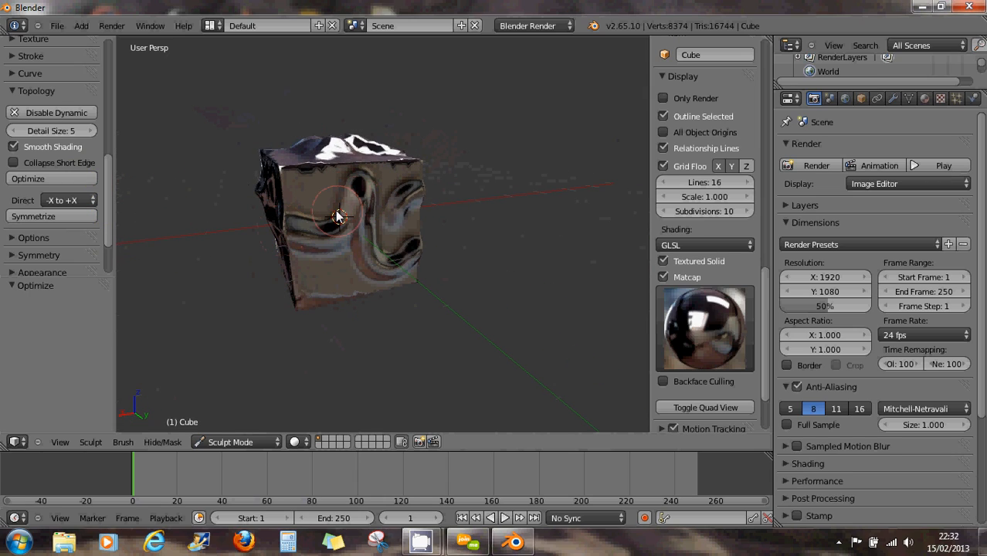
Optimize the sculpt, then adjust the dynamic topology detail size from the viewport, trying 100 and settling on 44
{"action": "left_click", "coordinate": [31, 179]}
{"action": "key", "text": "f"}
{"action": "left_click", "coordinate": [477, 260]}
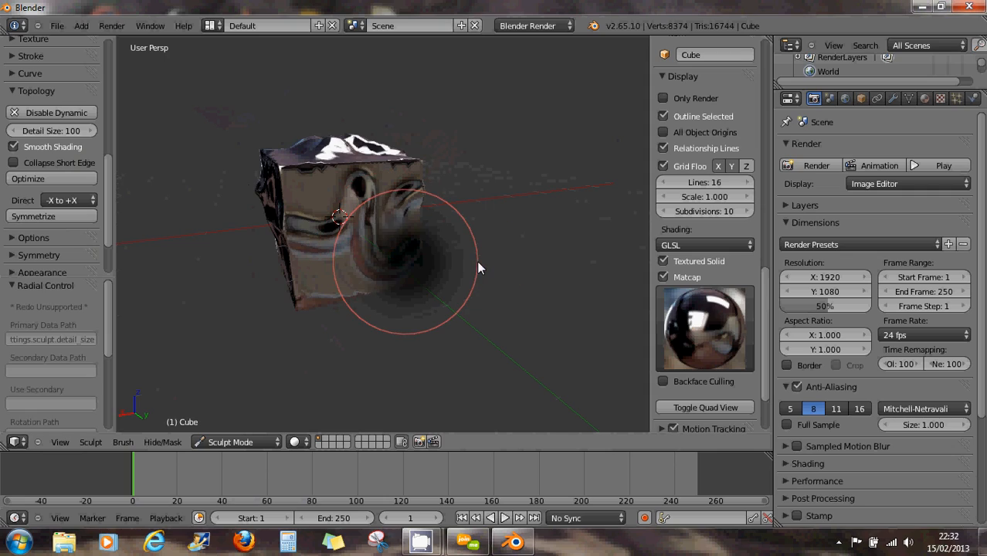
{"action": "mouse_move", "coordinate": [447, 246]}
{"action": "left_mouse_down"}
{"action": "mouse_move", "coordinate": [363, 254]}
{"action": "mouse_move", "coordinate": [355, 201]}
{"action": "mouse_move", "coordinate": [332, 228]}
{"action": "mouse_move", "coordinate": [288, 244]}
{"action": "left_mouse_up"}
{"action": "left_click", "coordinate": [434, 246]}
{"action": "left_click", "coordinate": [411, 249]}
Sculpt many freehand strokes over the cube's side and top faces with the draw brush at the coarser detail size
{"action": "middle_click_drag", "start_coordinate": [288, 238], "coordinate": [410, 249]}
{"action": "mouse_move", "coordinate": [329, 220]}
{"action": "left_mouse_down"}
{"action": "mouse_move", "coordinate": [292, 265]}
{"action": "mouse_move", "coordinate": [258, 206]}
{"action": "mouse_move", "coordinate": [300, 230]}
{"action": "left_mouse_up"}
{"action": "mouse_move", "coordinate": [300, 230]}
{"action": "middle_mouse_down"}
{"action": "mouse_move", "coordinate": [310, 231]}
{"action": "mouse_move", "coordinate": [324, 104]}
{"action": "middle_mouse_up"}
{"action": "mouse_move", "coordinate": [323, 220]}
{"action": "left_mouse_down"}
{"action": "mouse_move", "coordinate": [322, 251]}
{"action": "mouse_move", "coordinate": [362, 247]}
{"action": "left_mouse_up"}
{"action": "middle_click_drag", "start_coordinate": [363, 247], "coordinate": [298, 230]}
{"action": "mouse_move", "coordinate": [355, 186]}
{"action": "left_mouse_down"}
{"action": "mouse_move", "coordinate": [345, 202]}
{"action": "mouse_move", "coordinate": [290, 225]}
{"action": "mouse_move", "coordinate": [305, 195]}
{"action": "left_mouse_up"}
{"action": "mouse_move", "coordinate": [305, 194]}
{"action": "middle_mouse_down"}
{"action": "mouse_move", "coordinate": [320, 238]}
{"action": "mouse_move", "coordinate": [514, 312]}
{"action": "middle_mouse_up"}
{"action": "mouse_move", "coordinate": [300, 243]}
{"action": "left_mouse_down"}
{"action": "mouse_move", "coordinate": [326, 248]}
{"action": "mouse_move", "coordinate": [314, 212]}
{"action": "left_mouse_up"}
{"action": "mouse_move", "coordinate": [314, 212]}
{"action": "middle_mouse_down"}
{"action": "mouse_move", "coordinate": [335, 252]}
{"action": "mouse_move", "coordinate": [306, 190]}
{"action": "mouse_move", "coordinate": [323, 234]}
{"action": "middle_mouse_up"}
{"action": "mouse_move", "coordinate": [323, 234]}
{"action": "left_mouse_down"}
{"action": "mouse_move", "coordinate": [347, 224]}
{"action": "mouse_move", "coordinate": [389, 247]}
{"action": "left_mouse_up"}
{"action": "left_click_drag", "start_coordinate": [303, 218], "coordinate": [372, 239]}
{"action": "mouse_move", "coordinate": [372, 239]}
{"action": "middle_mouse_down"}
{"action": "mouse_move", "coordinate": [297, 255]}
{"action": "mouse_move", "coordinate": [338, 263]}
{"action": "middle_mouse_up"}
{"action": "mouse_move", "coordinate": [336, 260]}
{"action": "left_mouse_down"}
{"action": "mouse_move", "coordinate": [365, 201]}
{"action": "mouse_move", "coordinate": [357, 227]}
{"action": "mouse_move", "coordinate": [373, 223]}
{"action": "left_mouse_up"}
{"action": "middle_click_drag", "start_coordinate": [373, 223], "coordinate": [329, 231]}
{"action": "mouse_move", "coordinate": [330, 229]}
{"action": "left_mouse_down"}
{"action": "mouse_move", "coordinate": [340, 223]}
{"action": "mouse_move", "coordinate": [365, 251]}
{"action": "mouse_move", "coordinate": [338, 233]}
{"action": "left_mouse_up"}
{"action": "mouse_move", "coordinate": [338, 233]}
{"action": "middle_mouse_down"}
{"action": "mouse_move", "coordinate": [405, 256]}
{"action": "mouse_move", "coordinate": [432, 312]}
{"action": "mouse_move", "coordinate": [348, 332]}
{"action": "mouse_move", "coordinate": [300, 251]}
{"action": "mouse_move", "coordinate": [293, 259]}
{"action": "mouse_move", "coordinate": [344, 202]}
{"action": "mouse_move", "coordinate": [372, 244]}
{"action": "mouse_move", "coordinate": [170, 200]}
{"action": "middle_mouse_up"}
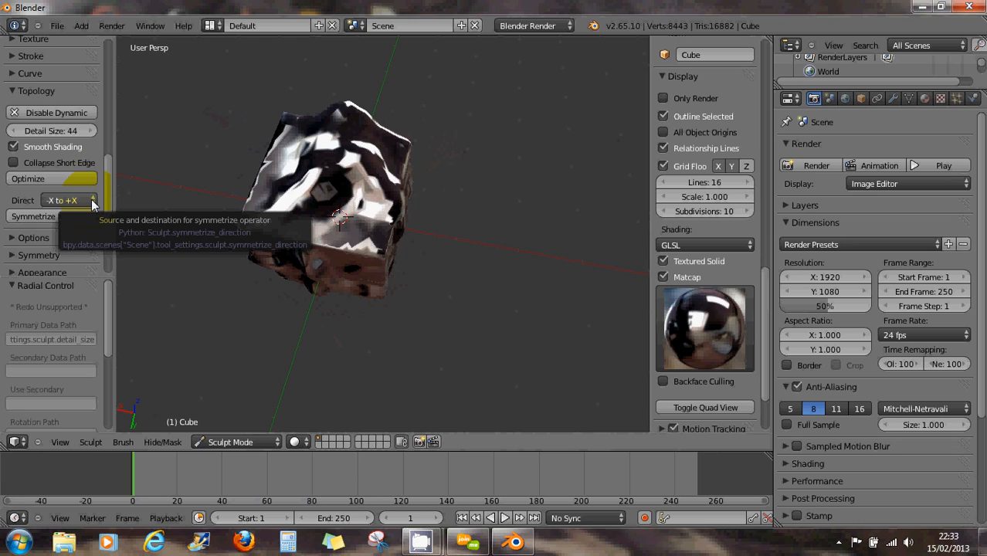
Expand the sculpt symmetry settings and examine the mirror axes and radial values
{"action": "left_click", "coordinate": [12, 257]}
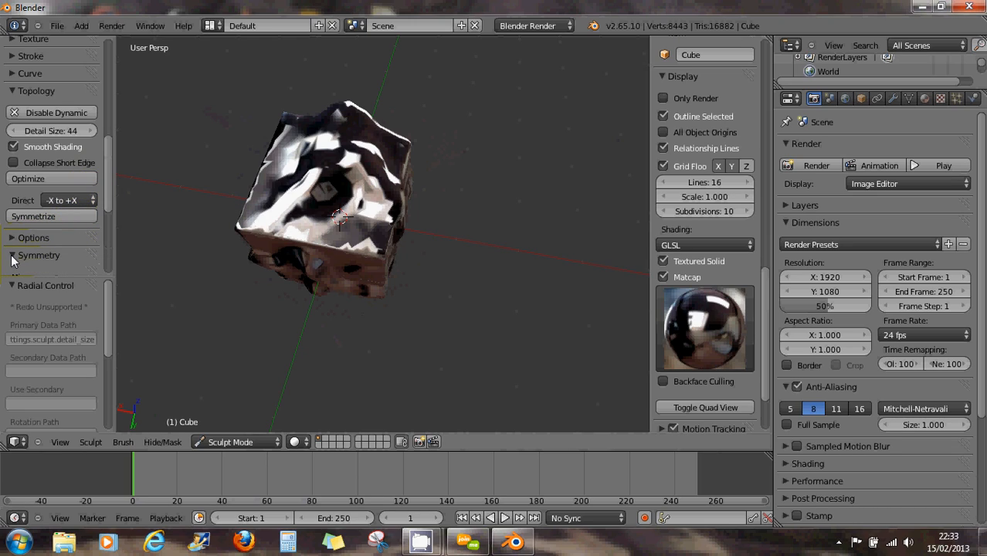
{"action": "left_click_drag", "start_coordinate": [106, 207], "coordinate": [111, 249]}
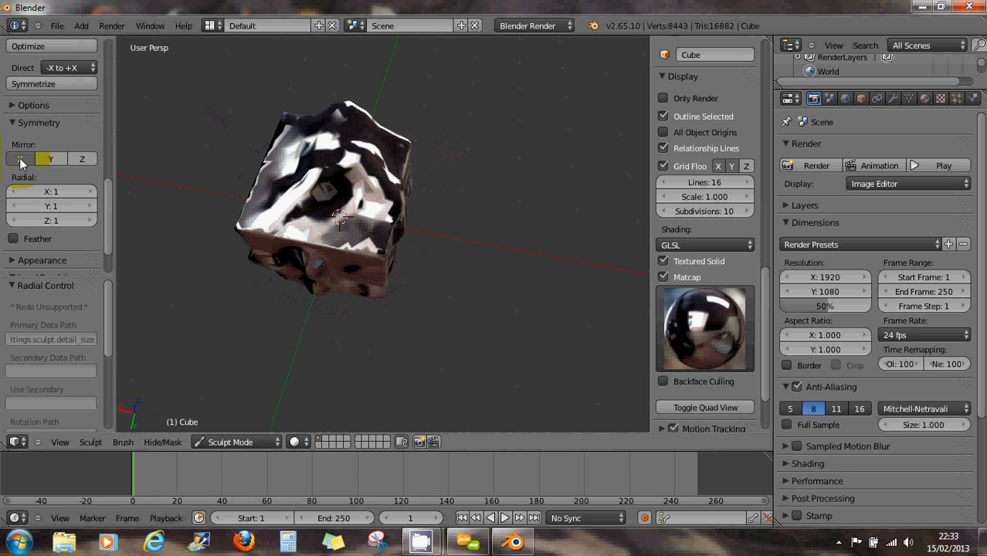
{"action": "left_click_drag", "start_coordinate": [110, 204], "coordinate": [110, 63]}
{"action": "scroll", "coordinate": [86, 70], "scroll_direction": "up", "scroll_amount": 2}
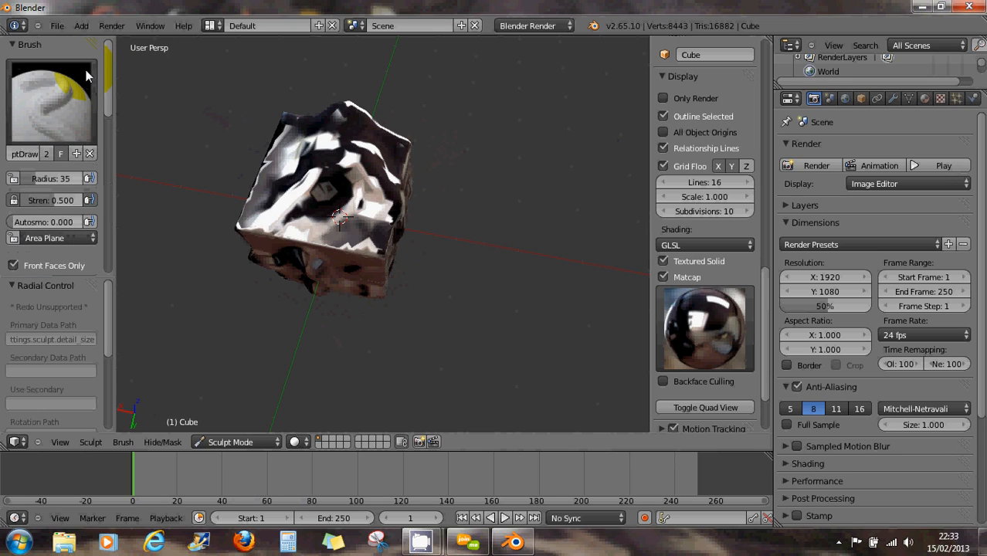
Switch to the Blob brush and build up rounded protrusions on both sides of the cube
{"action": "left_click", "coordinate": [53, 96]}
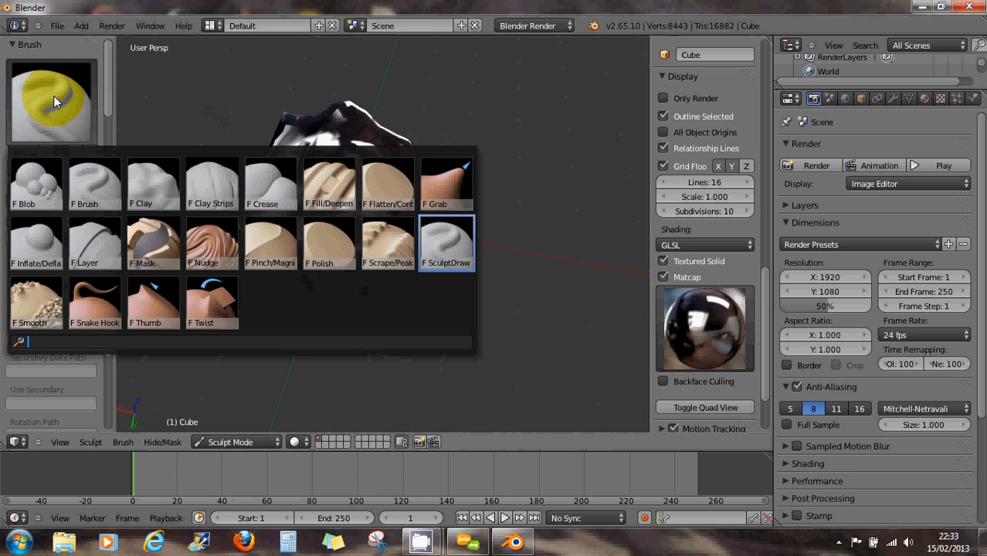
{"action": "left_click", "coordinate": [46, 184]}
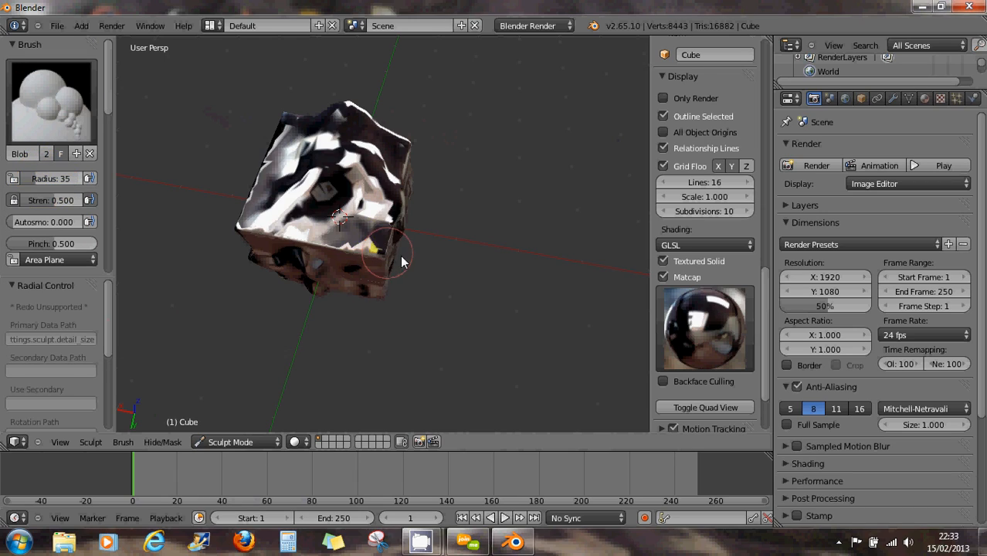
{"action": "scroll", "coordinate": [403, 245], "scroll_direction": "down", "scroll_amount": 3}
{"action": "middle_click_drag", "start_coordinate": [402, 243], "coordinate": [352, 206]}
{"action": "mouse_move", "coordinate": [388, 244]}
{"action": "left_mouse_down"}
{"action": "mouse_move", "coordinate": [398, 232]}
{"action": "mouse_move", "coordinate": [401, 244]}
{"action": "mouse_move", "coordinate": [398, 229]}
{"action": "mouse_move", "coordinate": [388, 261]}
{"action": "mouse_move", "coordinate": [406, 255]}
{"action": "mouse_move", "coordinate": [410, 267]}
{"action": "mouse_move", "coordinate": [395, 275]}
{"action": "mouse_move", "coordinate": [396, 262]}
{"action": "mouse_move", "coordinate": [417, 300]}
{"action": "left_mouse_up"}
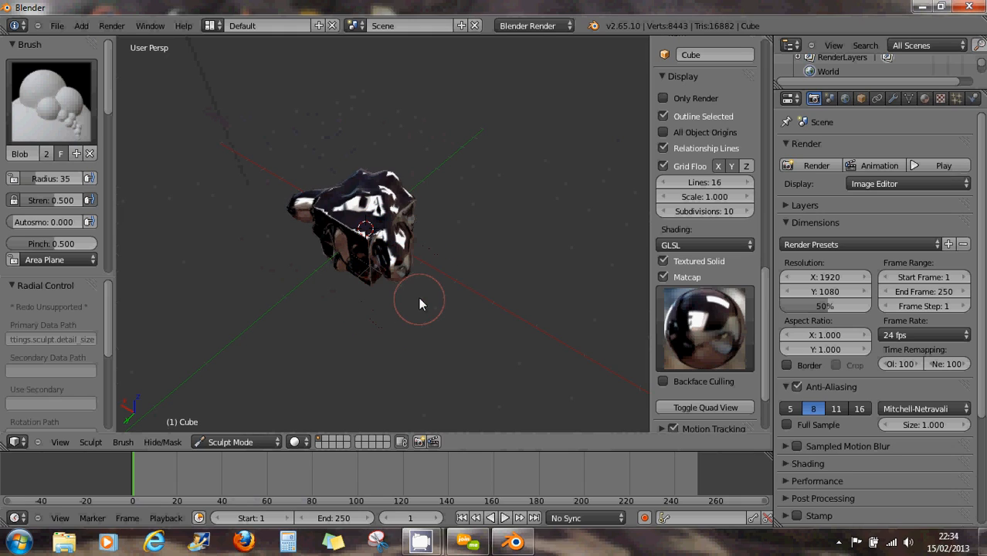
{"action": "middle_click_drag", "start_coordinate": [418, 301], "coordinate": [427, 279]}
{"action": "left_click", "coordinate": [414, 275]}
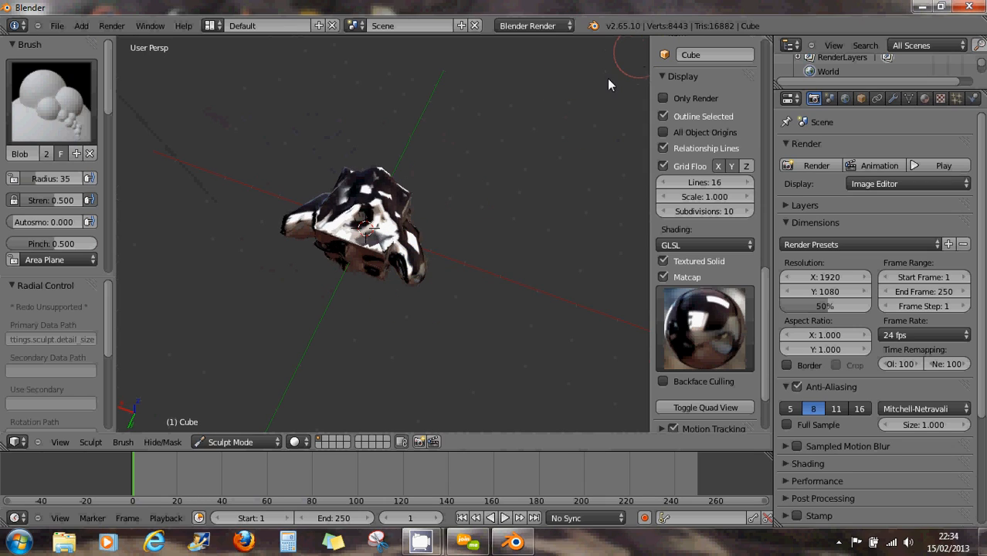
Sculpt a blob on the cube's lower edge, raise the Blob brush strength to 0.994 and extend the protrusions further
{"action": "middle_click_drag", "start_coordinate": [506, 185], "coordinate": [494, 158]}
{"action": "mouse_move", "coordinate": [361, 258]}
{"action": "left_mouse_down"}
{"action": "mouse_move", "coordinate": [357, 274]}
{"action": "mouse_move", "coordinate": [380, 277]}
{"action": "left_mouse_up"}
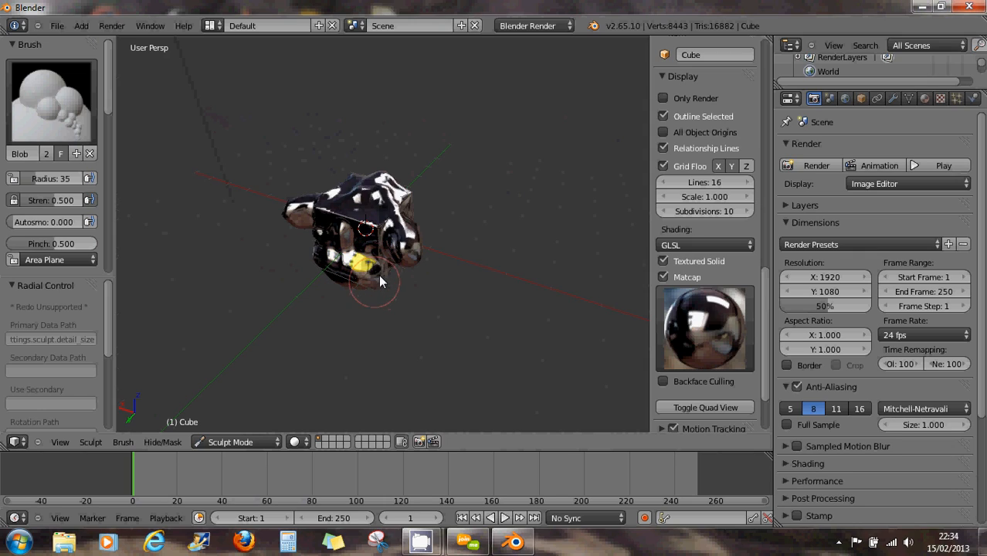
{"action": "key", "text": "ctrl+z"}
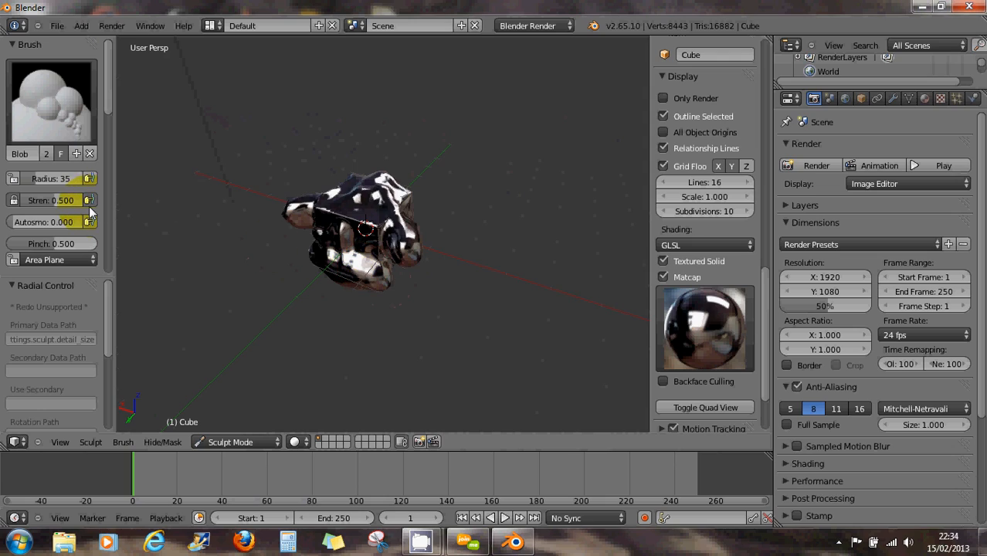
{"action": "left_click_drag", "start_coordinate": [41, 202], "coordinate": [85, 201]}
{"action": "mouse_move", "coordinate": [340, 255]}
{"action": "left_mouse_down"}
{"action": "mouse_move", "coordinate": [394, 314]}
{"action": "mouse_move", "coordinate": [390, 302]}
{"action": "left_mouse_up"}
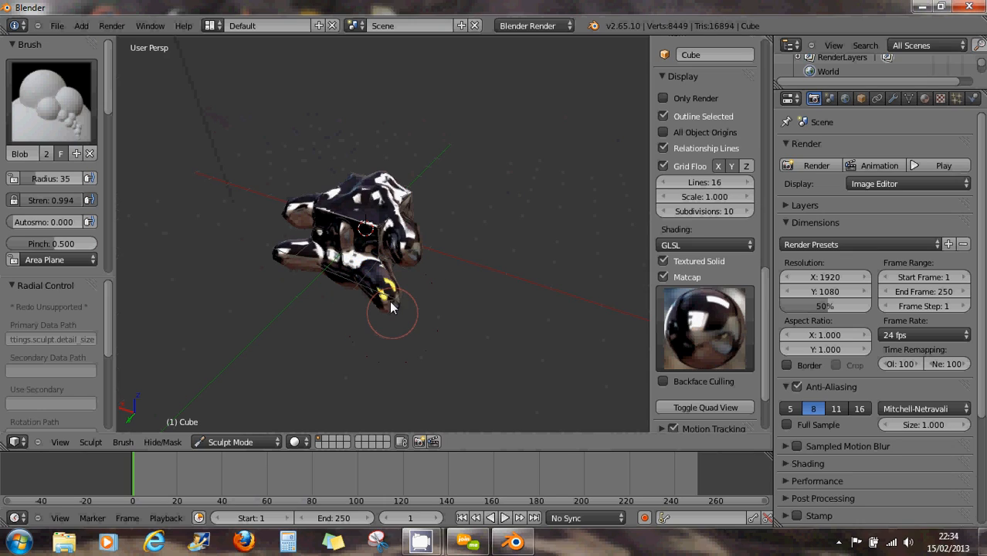
{"action": "mouse_move", "coordinate": [403, 249]}
{"action": "left_mouse_down"}
{"action": "mouse_move", "coordinate": [413, 259]}
{"action": "mouse_move", "coordinate": [407, 249]}
{"action": "left_mouse_up"}
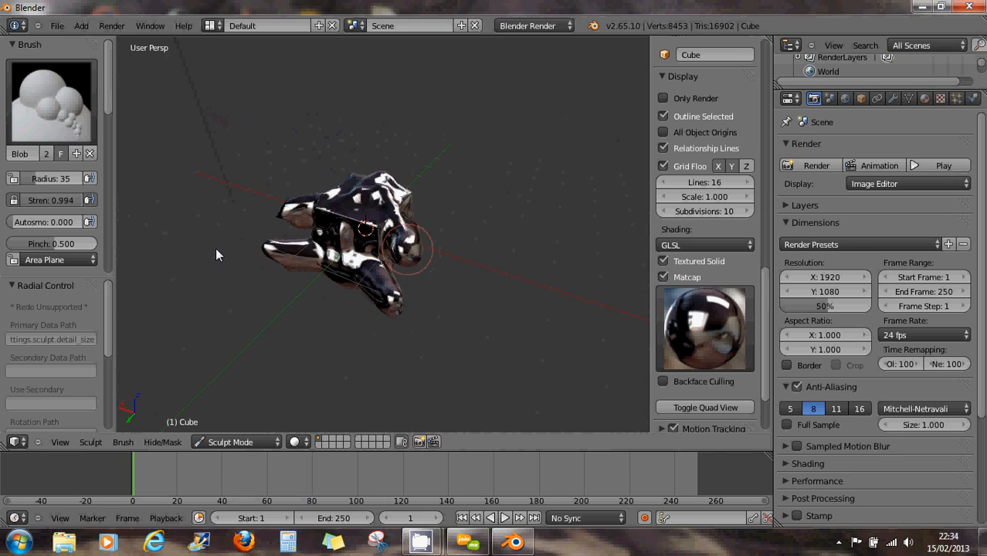
Enable Accumulate for the Blob brush and grow long limbs outward from the cube's lower and side protrusions
{"action": "left_click_drag", "start_coordinate": [107, 113], "coordinate": [109, 153]}
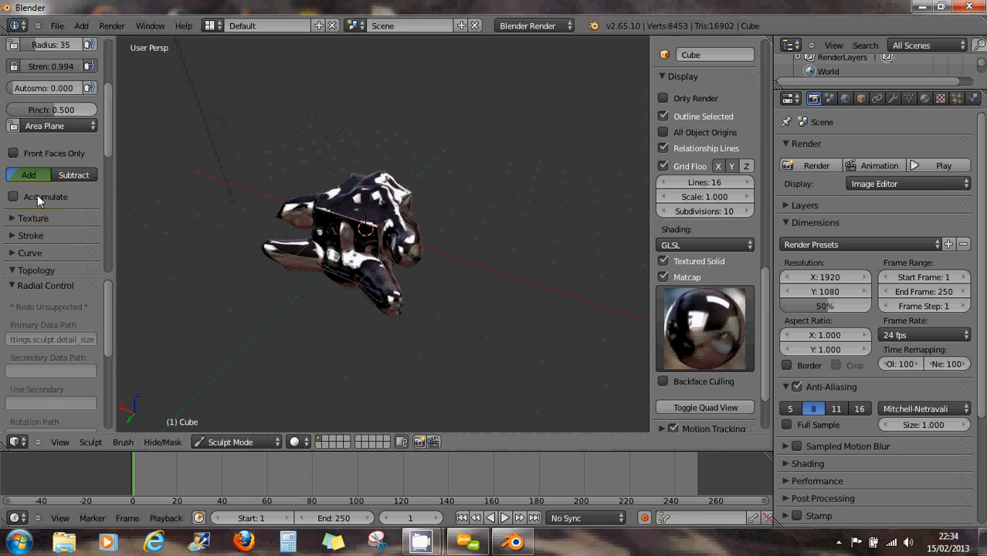
{"action": "left_click", "coordinate": [31, 195]}
{"action": "mouse_move", "coordinate": [432, 254]}
{"action": "left_mouse_down"}
{"action": "mouse_move", "coordinate": [407, 235]}
{"action": "mouse_move", "coordinate": [417, 245]}
{"action": "mouse_move", "coordinate": [410, 262]}
{"action": "mouse_move", "coordinate": [450, 304]}
{"action": "mouse_move", "coordinate": [440, 315]}
{"action": "left_mouse_up"}
{"action": "middle_click_drag", "start_coordinate": [451, 306], "coordinate": [512, 332]}
{"action": "mouse_move", "coordinate": [495, 305]}
{"action": "left_mouse_down"}
{"action": "mouse_move", "coordinate": [441, 298]}
{"action": "mouse_move", "coordinate": [439, 283]}
{"action": "mouse_move", "coordinate": [434, 291]}
{"action": "mouse_move", "coordinate": [455, 294]}
{"action": "mouse_move", "coordinate": [467, 329]}
{"action": "mouse_move", "coordinate": [496, 353]}
{"action": "mouse_move", "coordinate": [452, 292]}
{"action": "mouse_move", "coordinate": [475, 326]}
{"action": "mouse_move", "coordinate": [425, 274]}
{"action": "mouse_move", "coordinate": [467, 316]}
{"action": "left_mouse_up"}
{"action": "mouse_move", "coordinate": [454, 256]}
{"action": "middle_mouse_down"}
{"action": "mouse_move", "coordinate": [407, 260]}
{"action": "mouse_move", "coordinate": [445, 252]}
{"action": "middle_mouse_up"}
{"action": "middle_click_drag", "start_coordinate": [411, 222], "coordinate": [410, 248]}
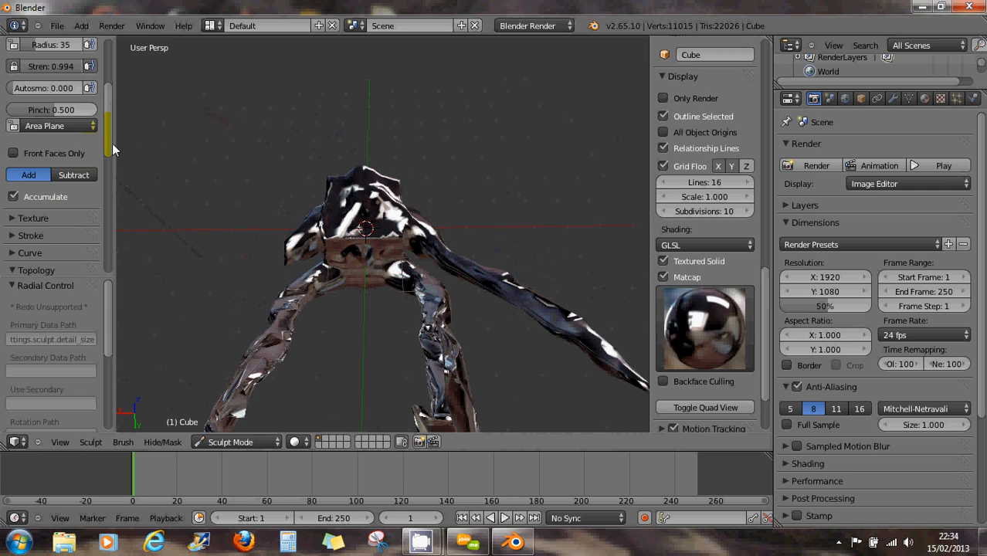
Switch to the Snake Hook brush and pull a mirrored pair of long horns, curving inward, from the cube's top
{"action": "left_click_drag", "start_coordinate": [110, 139], "coordinate": [109, 80]}
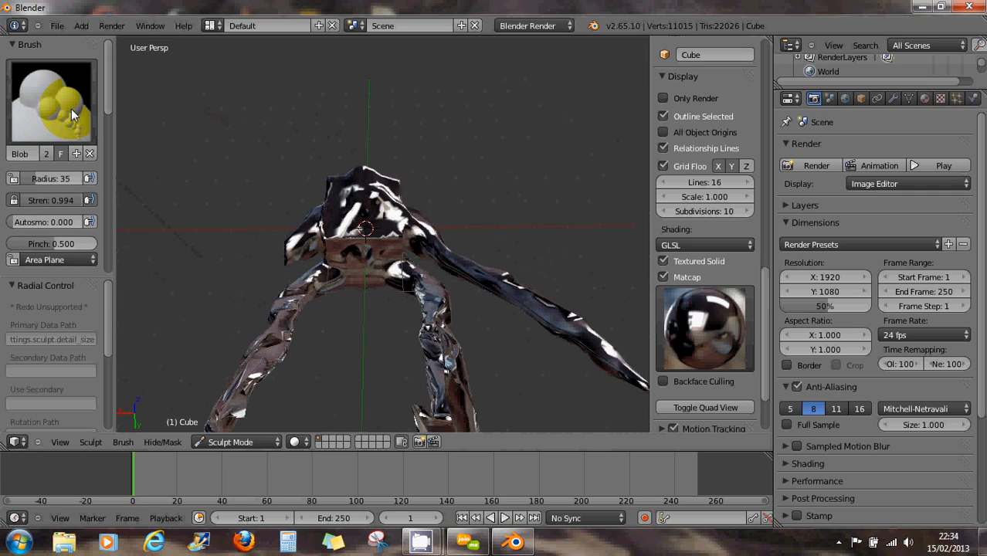
{"action": "left_click", "coordinate": [71, 109]}
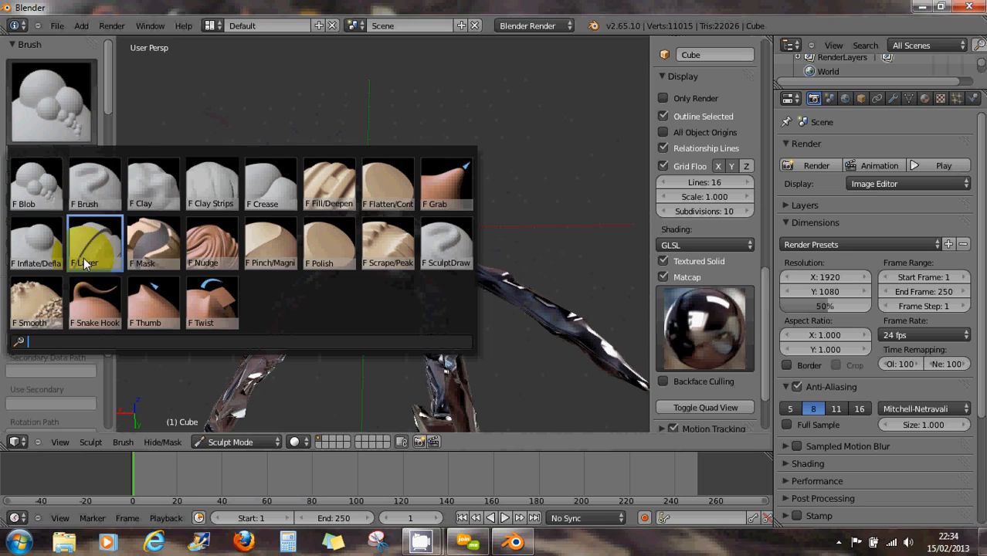
{"action": "left_click", "coordinate": [100, 297]}
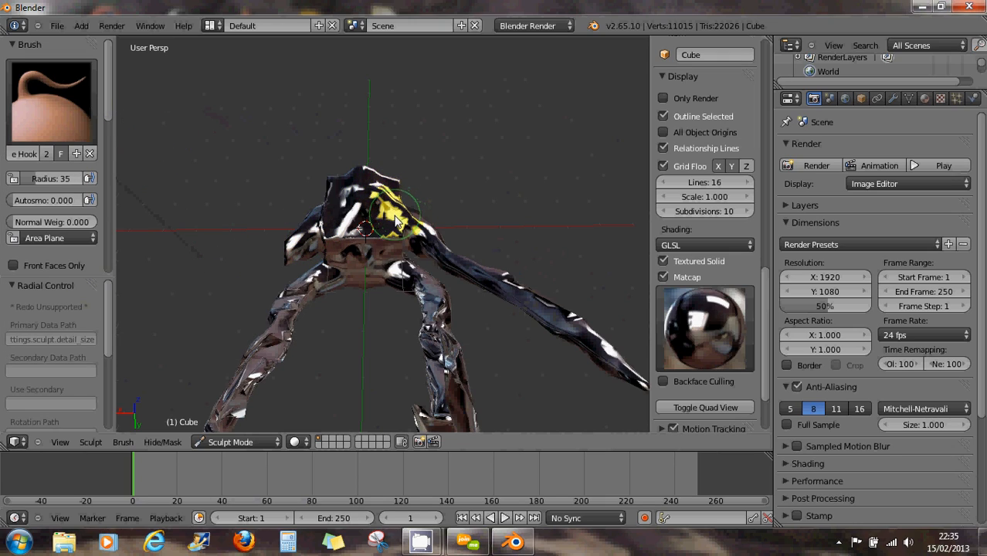
{"action": "mouse_move", "coordinate": [402, 213]}
{"action": "left_mouse_down"}
{"action": "mouse_move", "coordinate": [416, 194]}
{"action": "mouse_move", "coordinate": [456, 189]}
{"action": "mouse_move", "coordinate": [502, 164]}
{"action": "left_mouse_up"}
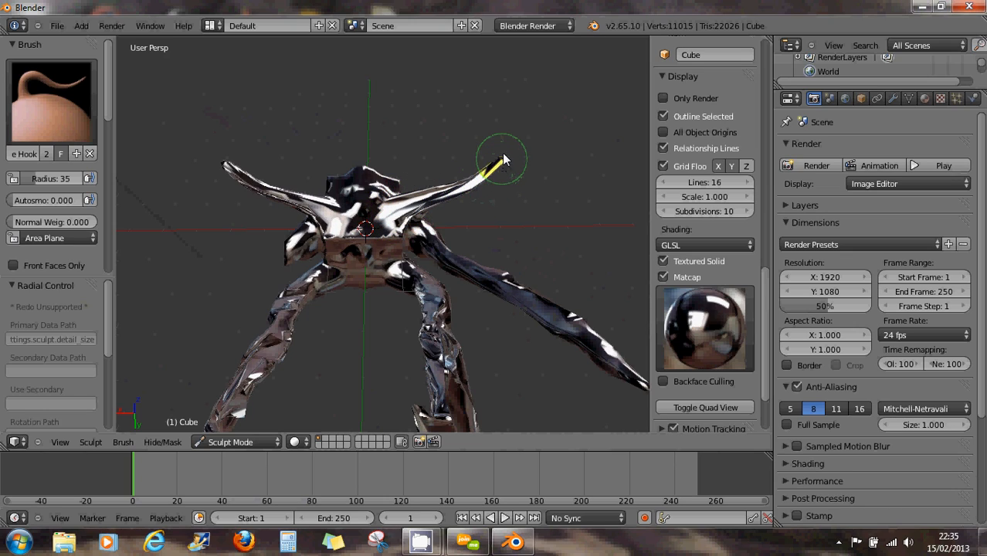
{"action": "mouse_move", "coordinate": [498, 115]}
{"action": "left_mouse_down"}
{"action": "mouse_move", "coordinate": [488, 97]}
{"action": "mouse_move", "coordinate": [440, 93]}
{"action": "left_mouse_up"}
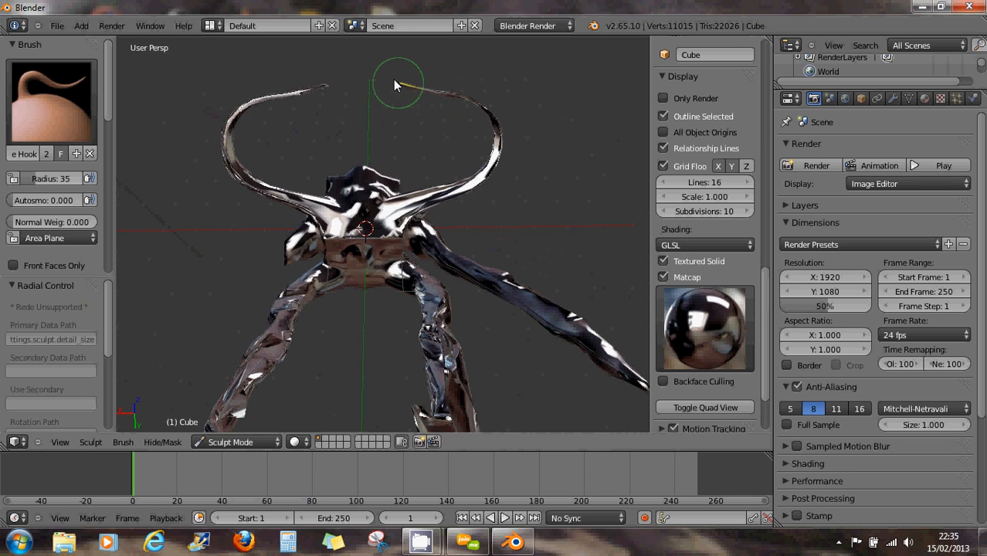
{"action": "left_click_drag", "start_coordinate": [378, 70], "coordinate": [454, 171]}
Pull additional curved tentacles from the body and horns with the Snake Hook brush
{"action": "mouse_move", "coordinate": [454, 172]}
{"action": "middle_mouse_down"}
{"action": "mouse_move", "coordinate": [431, 149]}
{"action": "mouse_move", "coordinate": [424, 212]}
{"action": "middle_mouse_up"}
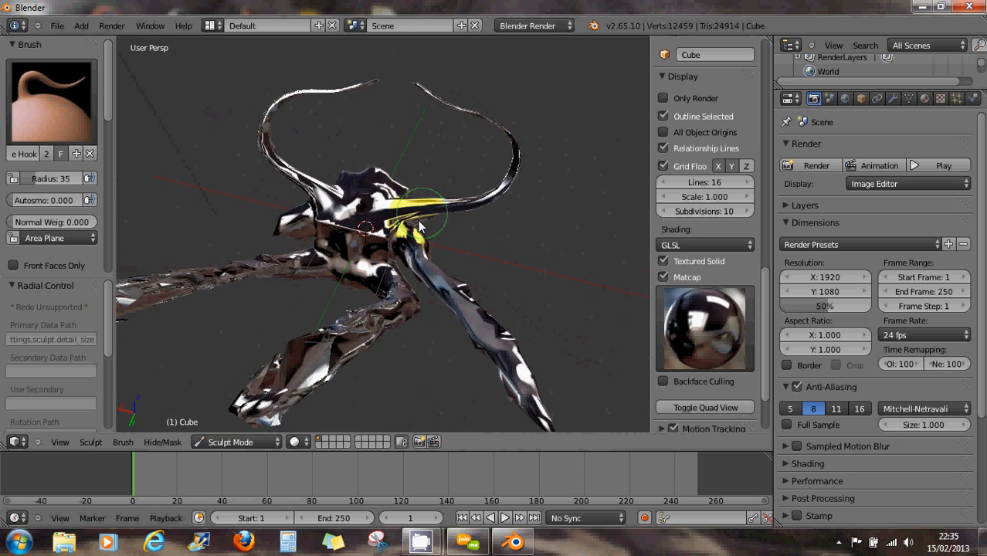
{"action": "mouse_move", "coordinate": [411, 231]}
{"action": "left_mouse_down"}
{"action": "mouse_move", "coordinate": [472, 250]}
{"action": "mouse_move", "coordinate": [539, 241]}
{"action": "mouse_move", "coordinate": [562, 197]}
{"action": "mouse_move", "coordinate": [566, 149]}
{"action": "mouse_move", "coordinate": [542, 102]}
{"action": "mouse_move", "coordinate": [513, 89]}
{"action": "mouse_move", "coordinate": [465, 95]}
{"action": "mouse_move", "coordinate": [444, 125]}
{"action": "mouse_move", "coordinate": [444, 178]}
{"action": "mouse_move", "coordinate": [476, 227]}
{"action": "mouse_move", "coordinate": [536, 267]}
{"action": "mouse_move", "coordinate": [587, 395]}
{"action": "mouse_move", "coordinate": [572, 408]}
{"action": "mouse_move", "coordinate": [502, 415]}
{"action": "mouse_move", "coordinate": [444, 380]}
{"action": "mouse_move", "coordinate": [409, 343]}
{"action": "left_mouse_up"}
{"action": "mouse_move", "coordinate": [440, 348]}
{"action": "middle_mouse_down"}
{"action": "mouse_move", "coordinate": [444, 262]}
{"action": "mouse_move", "coordinate": [436, 274]}
{"action": "mouse_move", "coordinate": [407, 257]}
{"action": "mouse_move", "coordinate": [453, 229]}
{"action": "mouse_move", "coordinate": [415, 250]}
{"action": "mouse_move", "coordinate": [345, 240]}
{"action": "mouse_move", "coordinate": [351, 234]}
{"action": "middle_mouse_up"}
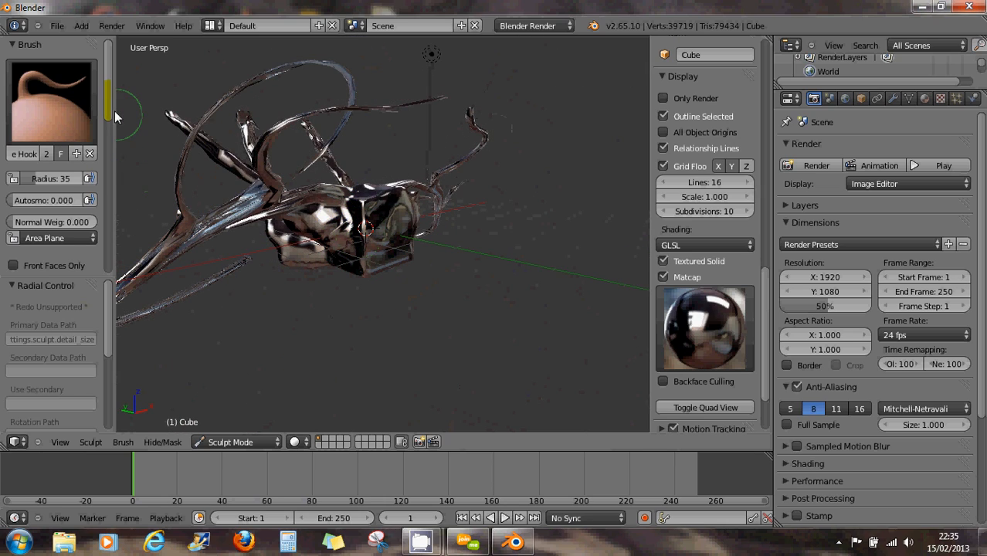
Disable dynamic topology and pull several mirrored spikes from the body with the Snake Hook brush
{"action": "left_click_drag", "start_coordinate": [112, 116], "coordinate": [114, 191]}
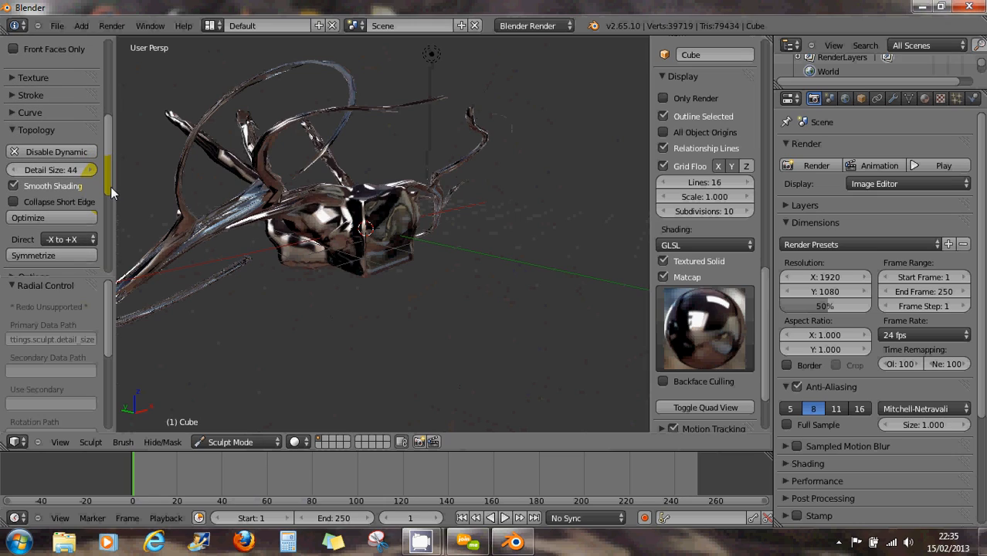
{"action": "left_click", "coordinate": [72, 151]}
{"action": "mouse_move", "coordinate": [304, 274]}
{"action": "middle_mouse_down"}
{"action": "mouse_move", "coordinate": [375, 318]}
{"action": "mouse_move", "coordinate": [411, 286]}
{"action": "middle_mouse_up"}
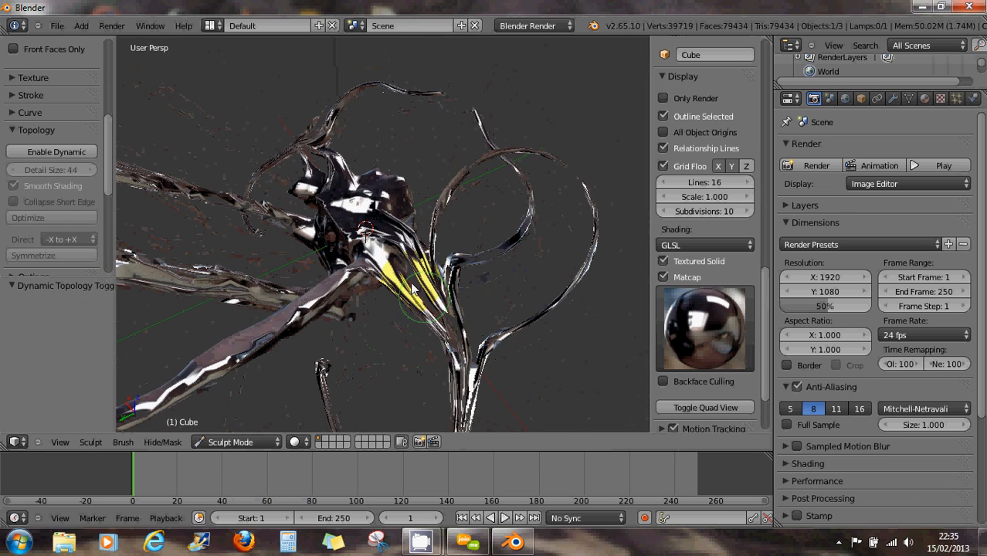
{"action": "middle_click_drag", "start_coordinate": [352, 220], "coordinate": [356, 224]}
{"action": "mouse_move", "coordinate": [420, 170]}
{"action": "left_mouse_down"}
{"action": "mouse_move", "coordinate": [460, 157]}
{"action": "mouse_move", "coordinate": [479, 98]}
{"action": "mouse_move", "coordinate": [547, 119]}
{"action": "left_mouse_up"}
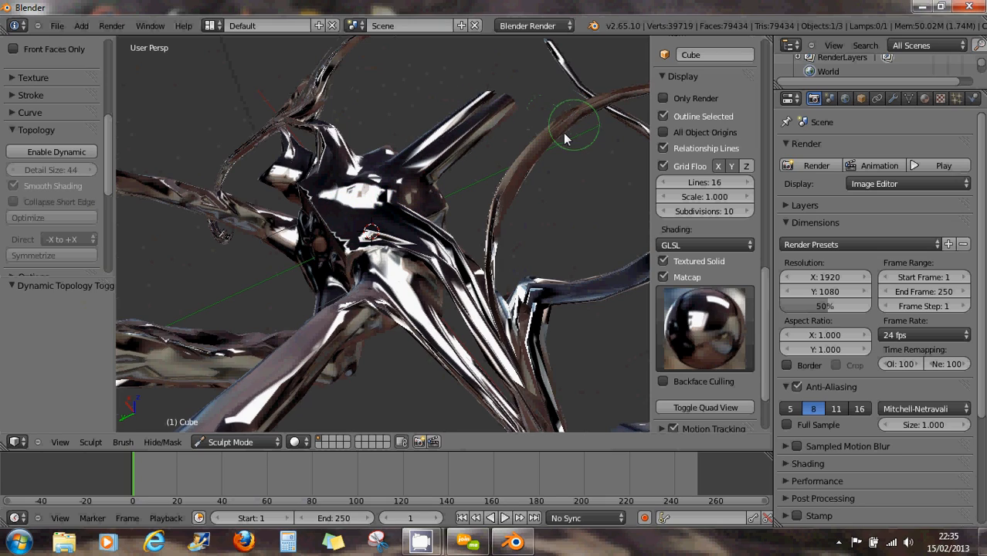
{"action": "left_click_drag", "start_coordinate": [337, 224], "coordinate": [360, 274]}
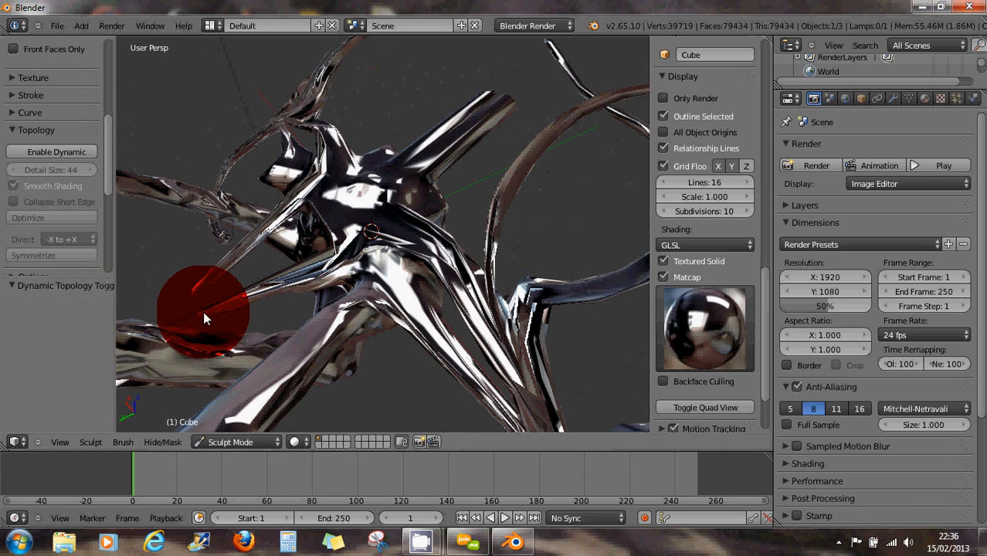
Try to pull a large spike from the coarse side of the body with dynamic topology disabled, then undo it
{"action": "scroll", "coordinate": [332, 336], "scroll_direction": "down", "scroll_amount": 3}
{"action": "mouse_move", "coordinate": [332, 337]}
{"action": "middle_mouse_down"}
{"action": "mouse_move", "coordinate": [328, 353]}
{"action": "mouse_move", "coordinate": [335, 238]}
{"action": "mouse_move", "coordinate": [375, 298]}
{"action": "middle_mouse_up"}
{"action": "mouse_move", "coordinate": [378, 303]}
{"action": "left_mouse_down"}
{"action": "mouse_move", "coordinate": [403, 343]}
{"action": "mouse_move", "coordinate": [486, 324]}
{"action": "mouse_move", "coordinate": [529, 227]}
{"action": "mouse_move", "coordinate": [528, 161]}
{"action": "mouse_move", "coordinate": [518, 177]}
{"action": "left_mouse_up"}
{"action": "mouse_move", "coordinate": [518, 180]}
{"action": "middle_mouse_down"}
{"action": "mouse_move", "coordinate": [461, 303]}
{"action": "mouse_move", "coordinate": [359, 308]}
{"action": "mouse_move", "coordinate": [452, 276]}
{"action": "middle_mouse_up"}
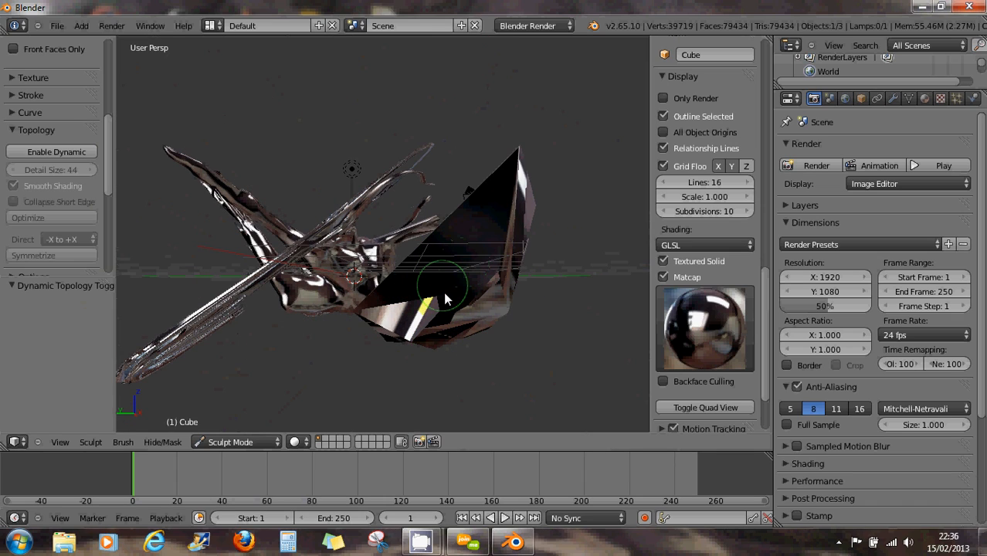
{"action": "key", "text": "ctrl+z"}
Set the Snake Hook brush's autosmooth to 0.134 and pull a freehand stroke on the top of the body
{"action": "middle_click_drag", "start_coordinate": [375, 309], "coordinate": [166, 137]}
{"action": "left_click_drag", "start_coordinate": [106, 128], "coordinate": [106, 62]}
{"action": "left_click_drag", "start_coordinate": [13, 157], "coordinate": [24, 158]}
{"action": "mouse_move", "coordinate": [303, 280]}
{"action": "middle_mouse_down"}
{"action": "mouse_move", "coordinate": [392, 342]}
{"action": "mouse_move", "coordinate": [423, 376]}
{"action": "middle_mouse_up"}
{"action": "mouse_move", "coordinate": [375, 249]}
{"action": "left_mouse_down"}
{"action": "mouse_move", "coordinate": [413, 245]}
{"action": "mouse_move", "coordinate": [458, 214]}
{"action": "mouse_move", "coordinate": [473, 183]}
{"action": "mouse_move", "coordinate": [436, 229]}
{"action": "mouse_move", "coordinate": [403, 197]}
{"action": "left_mouse_up"}
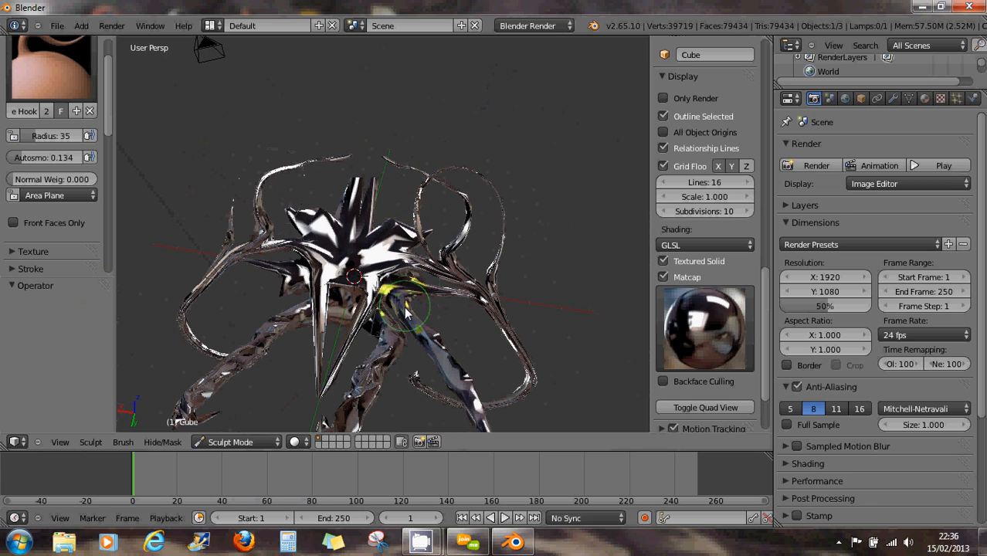
Pull a tapered spike outward from the body's end with two Snake Hook strokes
{"action": "mouse_move", "coordinate": [390, 282]}
{"action": "middle_mouse_down"}
{"action": "mouse_move", "coordinate": [381, 263]}
{"action": "mouse_move", "coordinate": [376, 318]}
{"action": "middle_mouse_up"}
{"action": "key", "text": "f"}
{"action": "mouse_move", "coordinate": [427, 293]}
{"action": "left_mouse_down"}
{"action": "mouse_move", "coordinate": [466, 307]}
{"action": "mouse_move", "coordinate": [488, 339]}
{"action": "left_mouse_up"}
{"action": "mouse_move", "coordinate": [421, 302]}
{"action": "left_mouse_down"}
{"action": "mouse_move", "coordinate": [458, 311]}
{"action": "mouse_move", "coordinate": [491, 351]}
{"action": "left_mouse_up"}
{"action": "mouse_move", "coordinate": [430, 301]}
{"action": "middle_mouse_down"}
{"action": "mouse_move", "coordinate": [414, 328]}
{"action": "mouse_move", "coordinate": [419, 317]}
{"action": "mouse_move", "coordinate": [143, 208]}
{"action": "middle_mouse_up"}
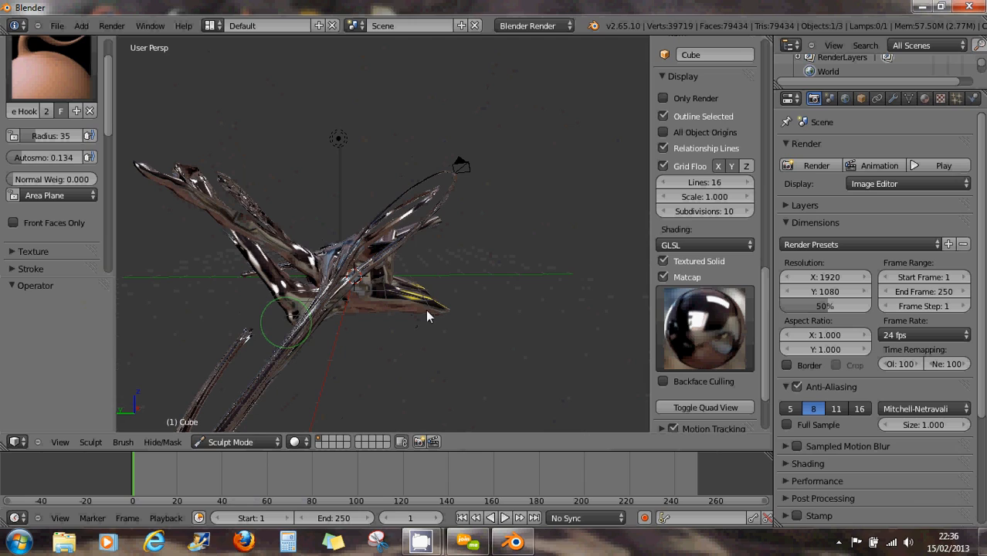
Re-enable dynamic topology and extend the body's end spike into a long tail curving upward with the Snake Hook brush
{"action": "key", "text": "ctrl+d"}
{"action": "mouse_move", "coordinate": [231, 286]}
{"action": "middle_mouse_down"}
{"action": "mouse_move", "coordinate": [220, 270]}
{"action": "mouse_move", "coordinate": [353, 322]}
{"action": "middle_mouse_up"}
{"action": "mouse_move", "coordinate": [434, 311]}
{"action": "left_mouse_down"}
{"action": "mouse_move", "coordinate": [495, 334]}
{"action": "mouse_move", "coordinate": [508, 354]}
{"action": "left_mouse_up"}
{"action": "mouse_move", "coordinate": [464, 323]}
{"action": "left_mouse_down"}
{"action": "mouse_move", "coordinate": [444, 316]}
{"action": "mouse_move", "coordinate": [530, 299]}
{"action": "left_mouse_up"}
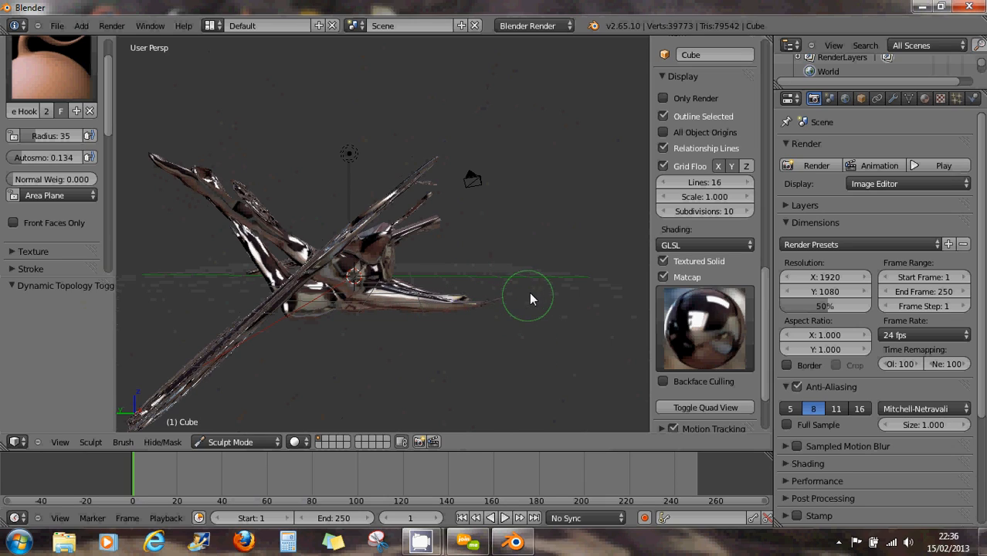
{"action": "mouse_move", "coordinate": [465, 307]}
{"action": "left_mouse_down"}
{"action": "mouse_move", "coordinate": [524, 287]}
{"action": "mouse_move", "coordinate": [546, 264]}
{"action": "mouse_move", "coordinate": [544, 240]}
{"action": "mouse_move", "coordinate": [563, 205]}
{"action": "mouse_move", "coordinate": [556, 174]}
{"action": "left_mouse_up"}
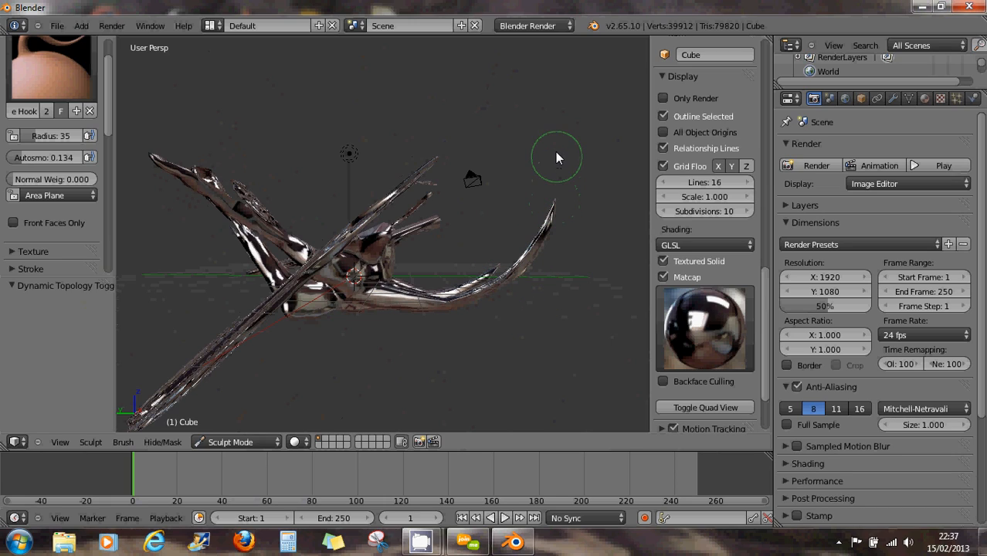
Pull another freehand Snake Hook stroke outward from the lower front of the body
{"action": "mouse_move", "coordinate": [503, 253]}
{"action": "middle_mouse_down"}
{"action": "mouse_move", "coordinate": [533, 301]}
{"action": "mouse_move", "coordinate": [390, 332]}
{"action": "mouse_move", "coordinate": [477, 220]}
{"action": "mouse_move", "coordinate": [469, 182]}
{"action": "mouse_move", "coordinate": [362, 272]}
{"action": "middle_mouse_up"}
{"action": "mouse_move", "coordinate": [315, 294]}
{"action": "left_mouse_down"}
{"action": "mouse_move", "coordinate": [297, 386]}
{"action": "mouse_move", "coordinate": [227, 403]}
{"action": "mouse_move", "coordinate": [152, 385]}
{"action": "mouse_move", "coordinate": [166, 380]}
{"action": "left_mouse_up"}
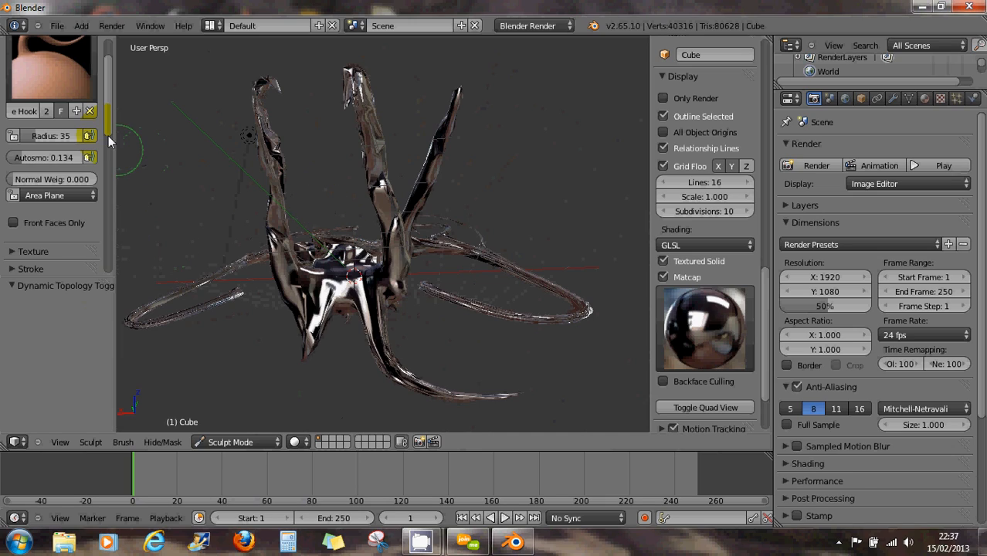
Enable Collapse Short Edges for dynamic topology and run Optimize on the sculpt
{"action": "scroll", "coordinate": [108, 138], "scroll_direction": "down", "scroll_amount": 1}
{"action": "scroll", "coordinate": [111, 155], "scroll_direction": "down", "scroll_amount": 6}
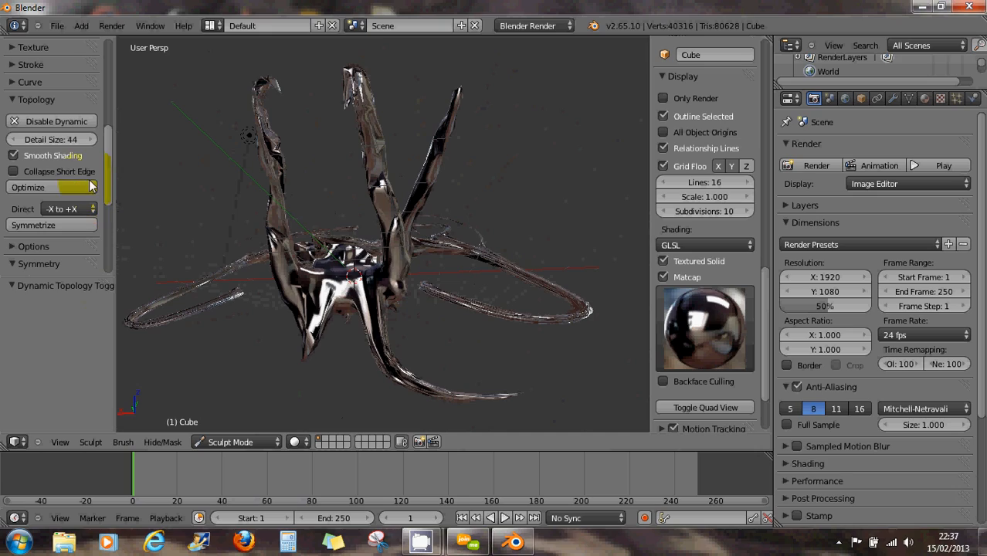
{"action": "left_click", "coordinate": [14, 173]}
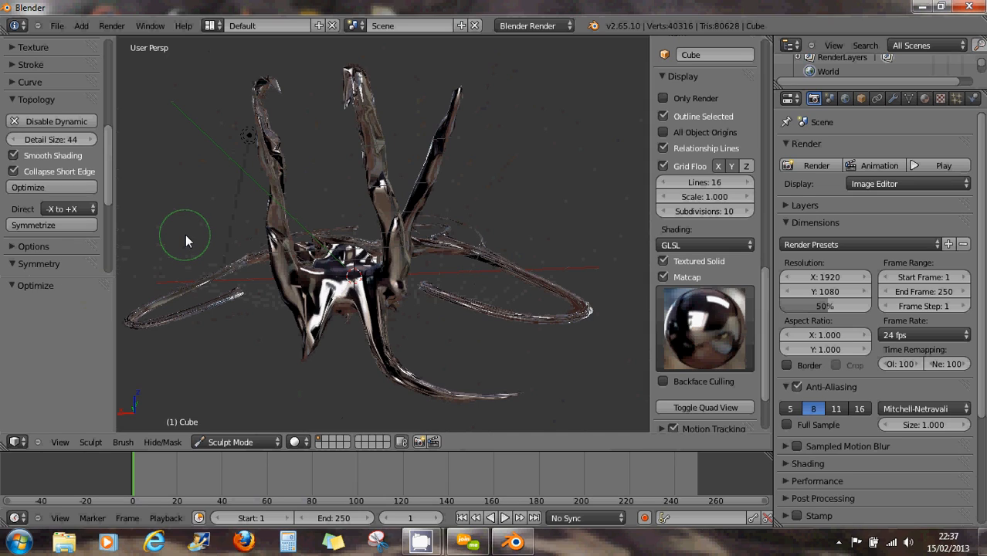
{"action": "mouse_move", "coordinate": [186, 234]}
{"action": "middle_mouse_down"}
{"action": "mouse_move", "coordinate": [262, 266]}
{"action": "mouse_move", "coordinate": [256, 274]}
{"action": "middle_mouse_up"}
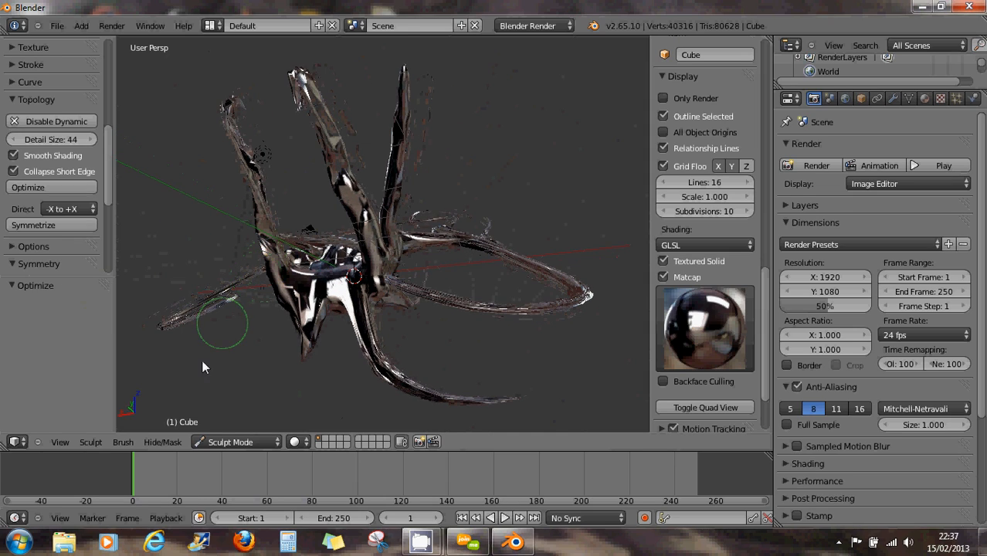
Examine the sculpt's triangle density up close in Edit Mode, then switch to Object Mode
{"action": "left_click", "coordinate": [211, 443]}
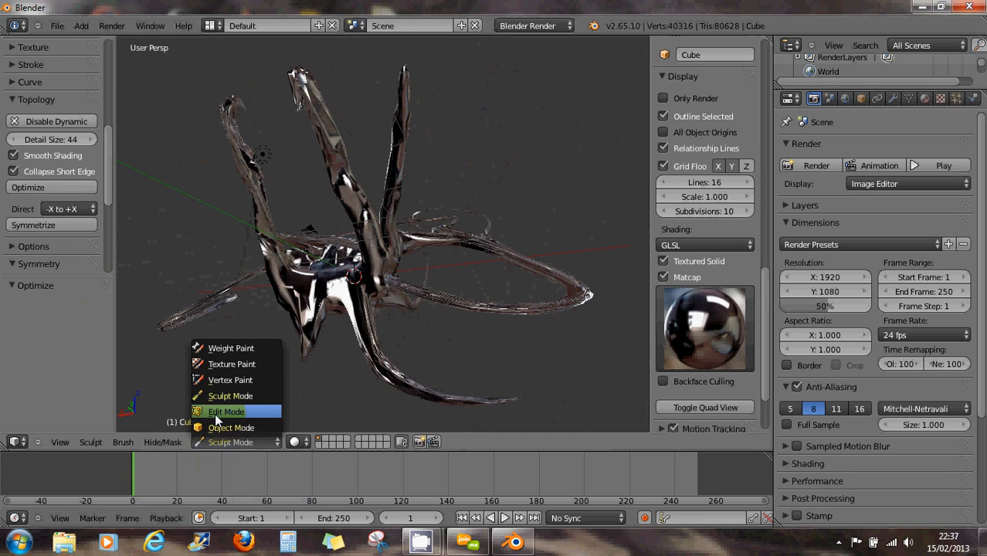
{"action": "left_click", "coordinate": [214, 413]}
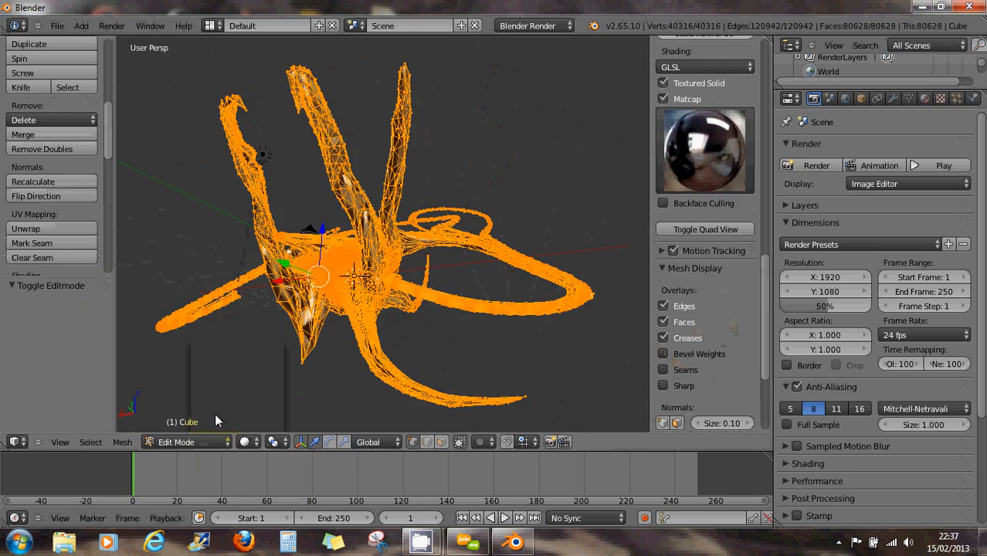
{"action": "middle_click_drag", "start_coordinate": [267, 319], "coordinate": [375, 300]}
{"action": "scroll", "coordinate": [355, 342], "scroll_direction": "up", "scroll_amount": 5}
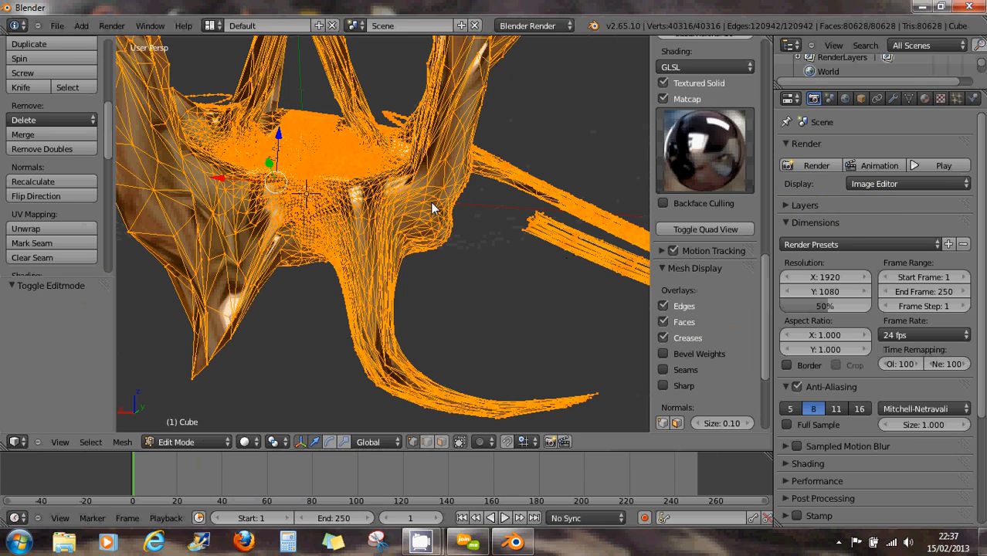
{"action": "scroll", "coordinate": [428, 217], "scroll_direction": "down", "scroll_amount": 2}
{"action": "middle_click_drag", "start_coordinate": [429, 217], "coordinate": [220, 422]}
{"action": "left_click", "coordinate": [209, 441]}
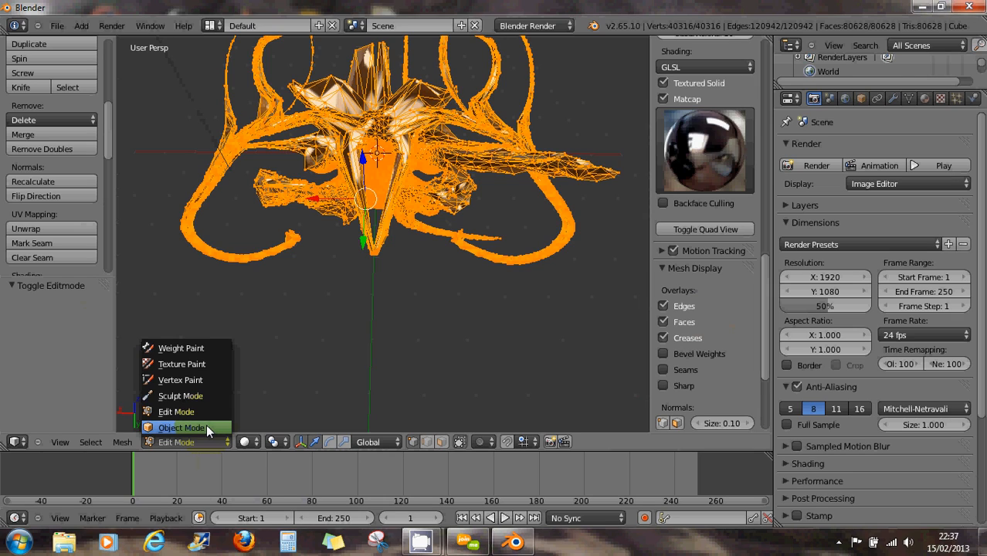
{"action": "left_click", "coordinate": [206, 426]}
Add a Decimate modifier to the sculpted mesh and set its collapse ratio to 0.01
{"action": "mouse_move", "coordinate": [571, 333]}
{"action": "middle_mouse_down"}
{"action": "mouse_move", "coordinate": [481, 213]}
{"action": "mouse_move", "coordinate": [493, 193]}
{"action": "mouse_move", "coordinate": [572, 162]}
{"action": "middle_mouse_up"}
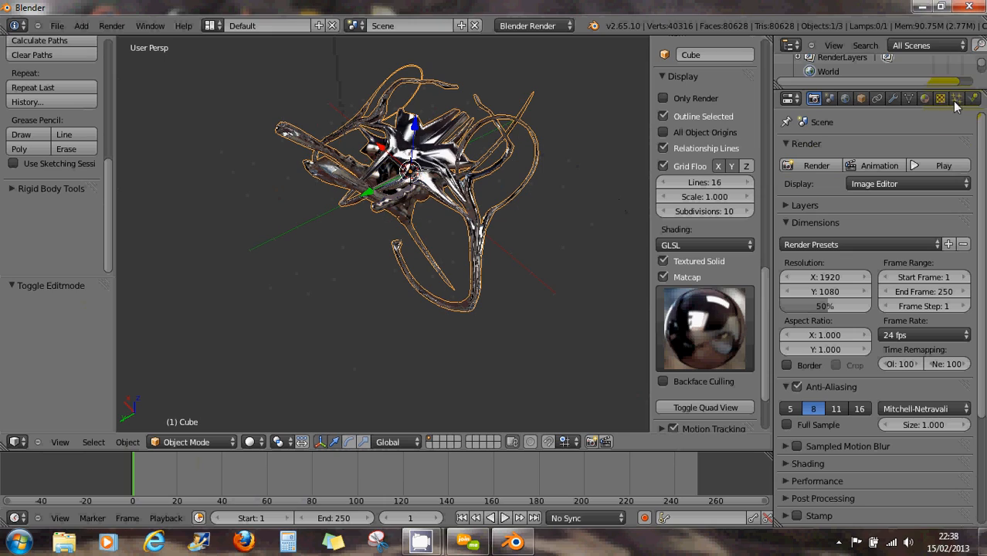
{"action": "left_click", "coordinate": [892, 99]}
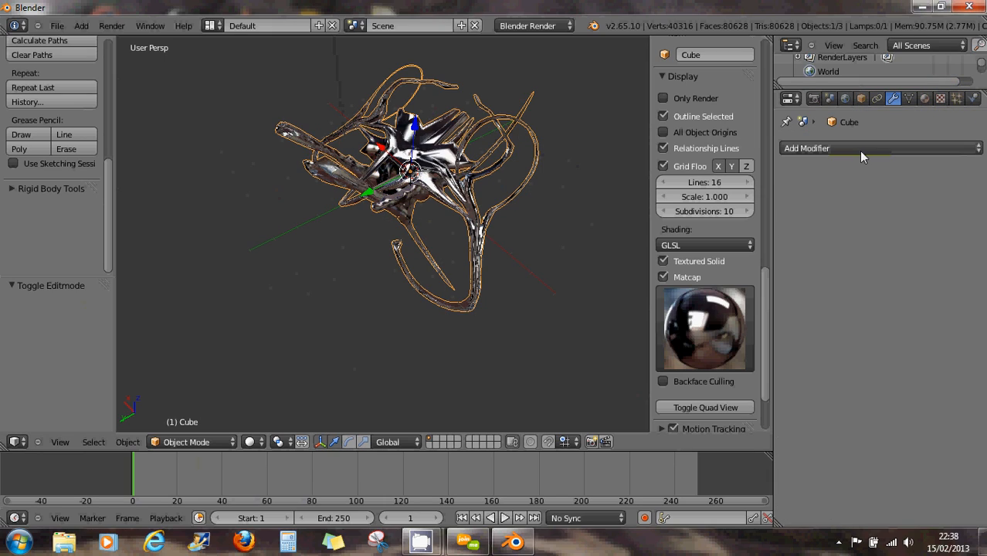
{"action": "left_click", "coordinate": [859, 150]}
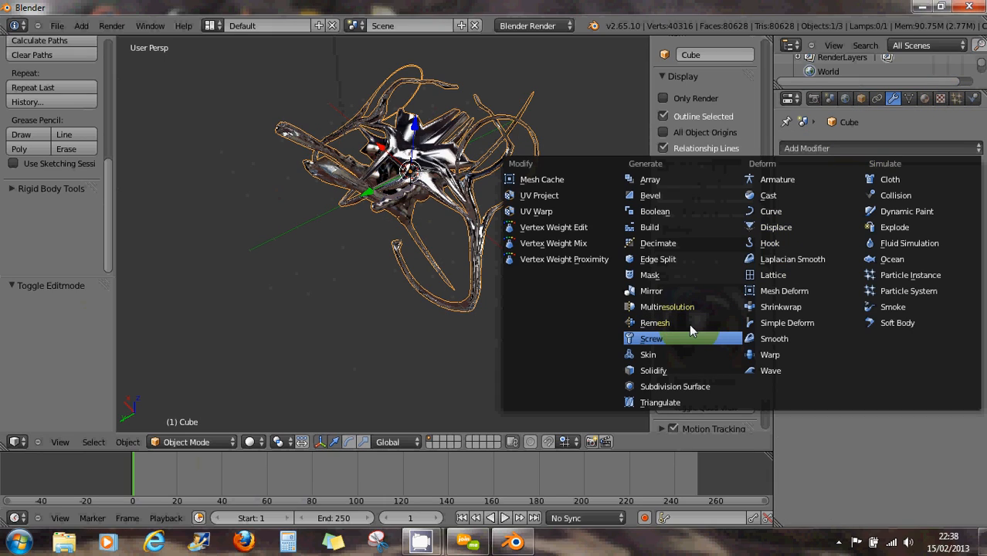
{"action": "left_click", "coordinate": [658, 244]}
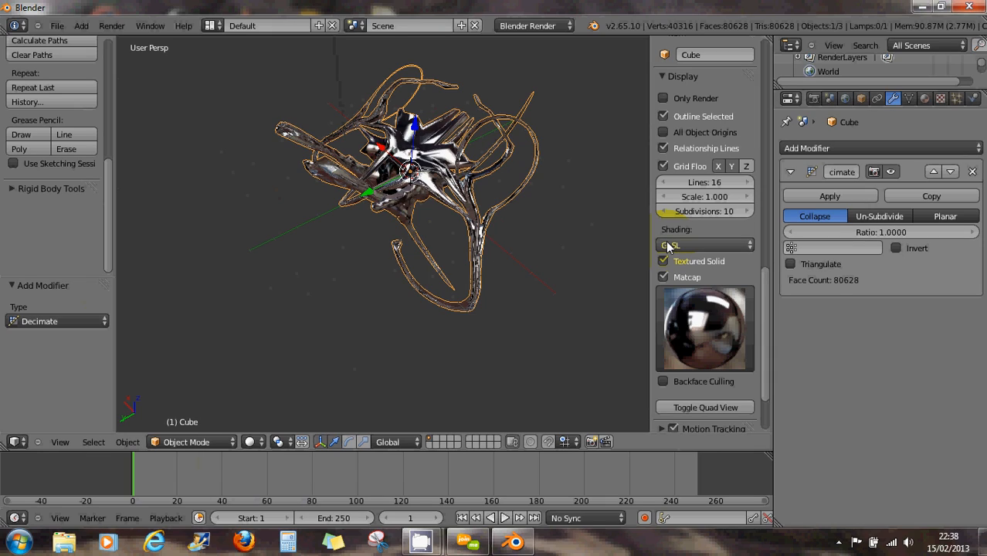
{"action": "left_click", "coordinate": [886, 233]}
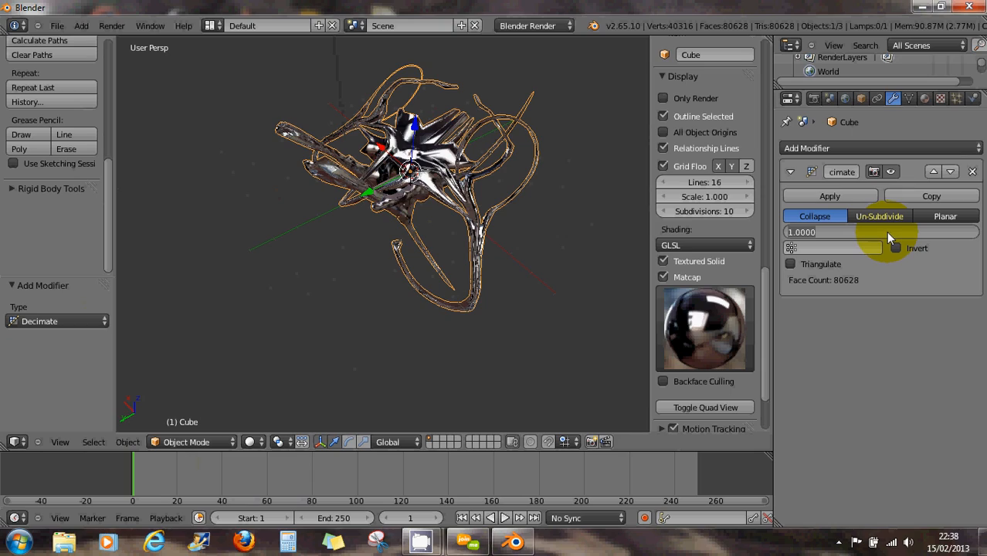
{"action": "type", "text": "0.01"}
{"action": "key", "text": "Return"}
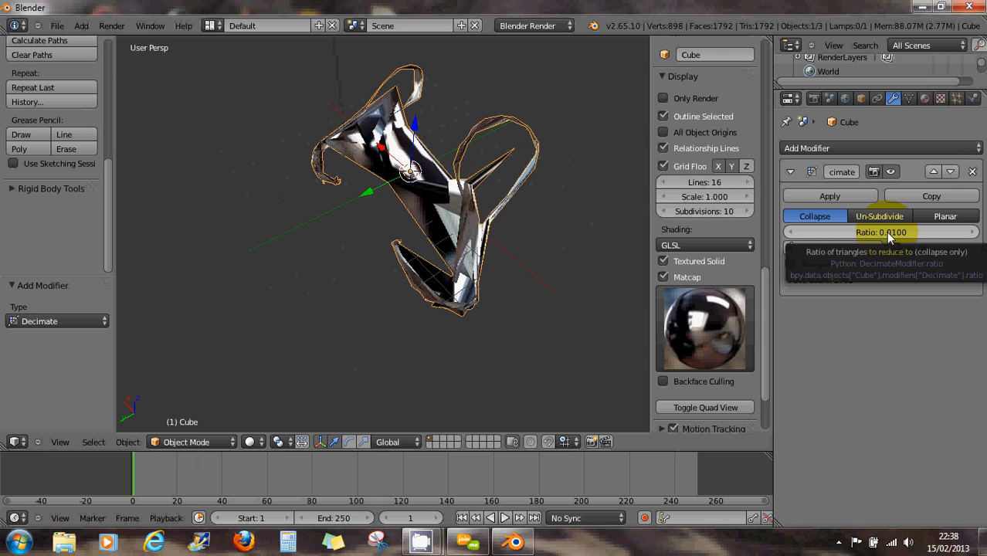
Try Decimate ratios of 0.05 and 0.1 on the mesh, then remove the modifier
{"action": "left_click", "coordinate": [886, 231]}
{"action": "type", "text": "0"}
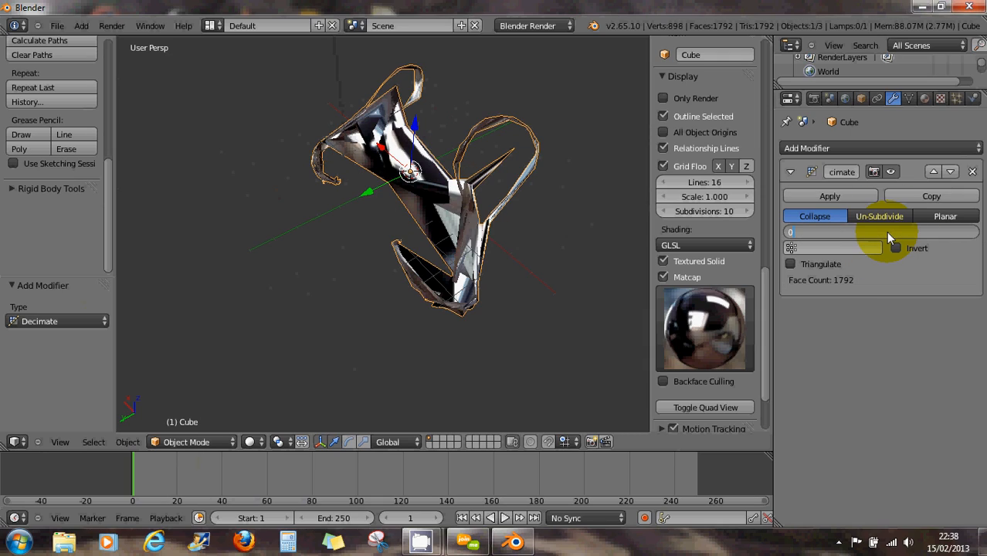
{"action": "type", "text": ".05"}
{"action": "key", "text": "Return"}
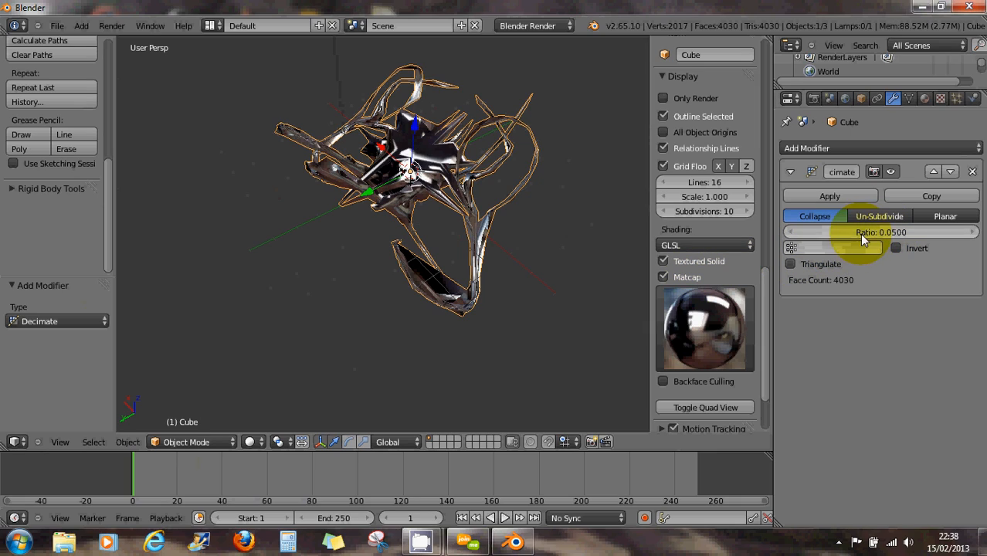
{"action": "left_click", "coordinate": [886, 233]}
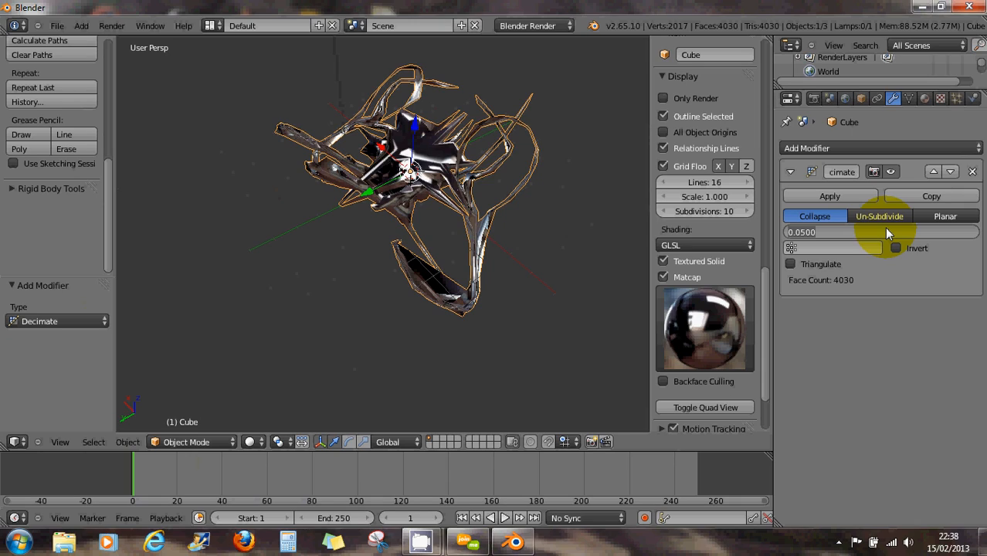
{"action": "type", "text": "0.1"}
{"action": "key", "text": "Return"}
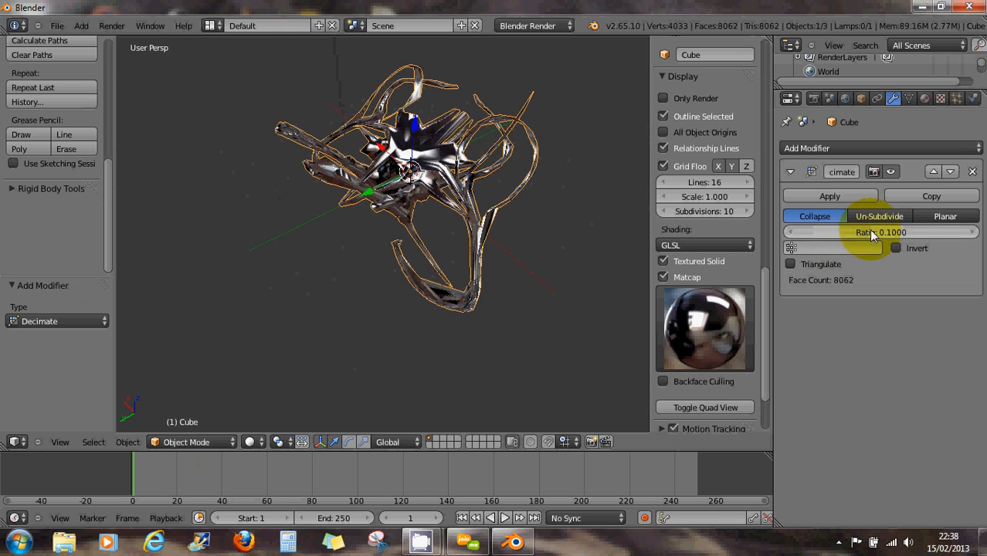
{"action": "left_click", "coordinate": [972, 173]}
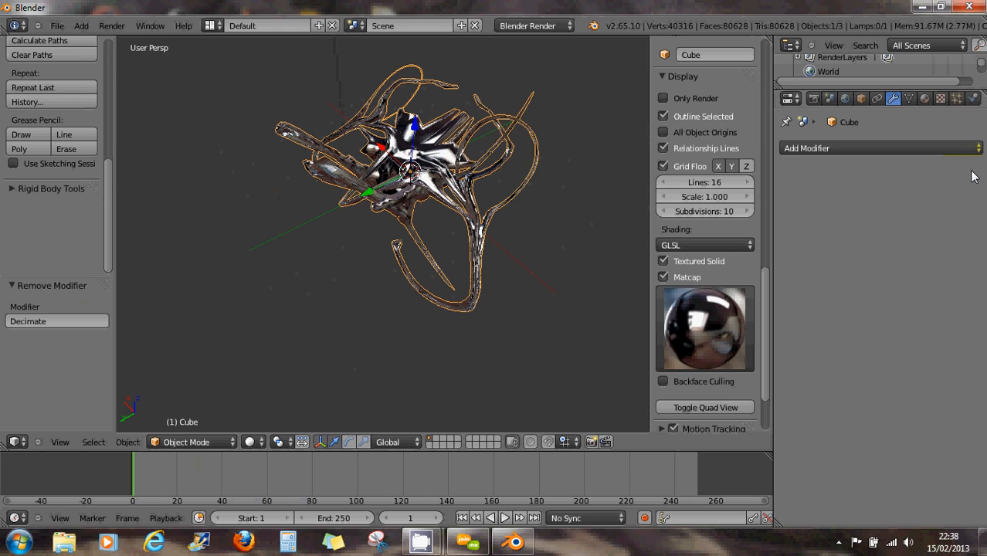
Add a fresh Decimate modifier to the sculpt and set its collapse ratio to 0.1
{"action": "middle_click_drag", "start_coordinate": [484, 206], "coordinate": [582, 265]}
{"action": "left_click", "coordinate": [841, 148]}
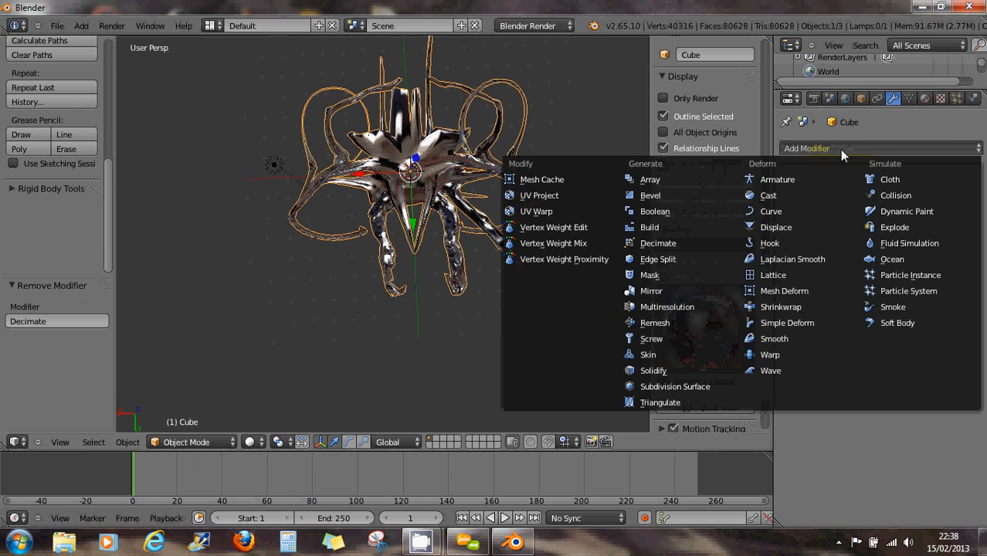
{"action": "left_click", "coordinate": [665, 244]}
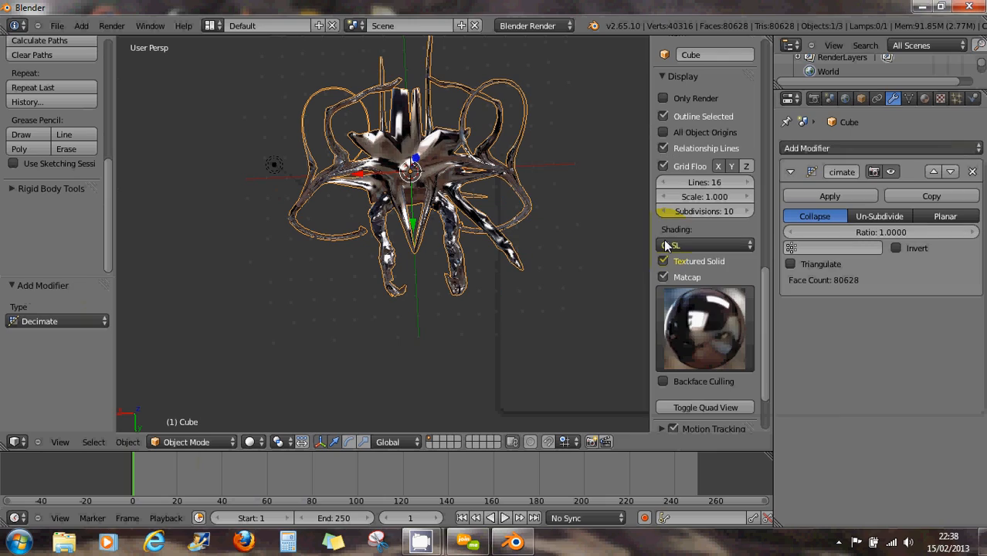
{"action": "left_click", "coordinate": [880, 234]}
{"action": "type", "text": "0.1"}
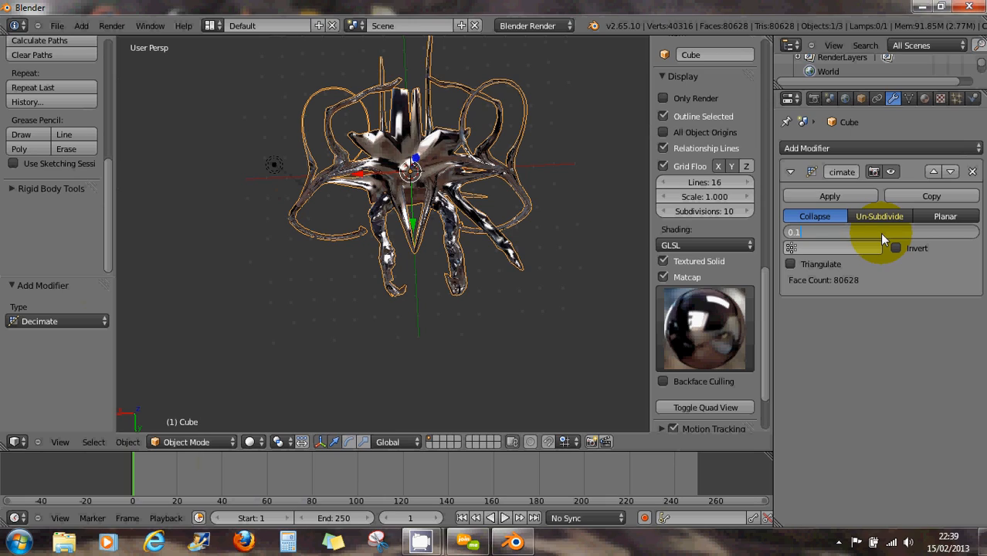
{"action": "key", "text": "Return"}
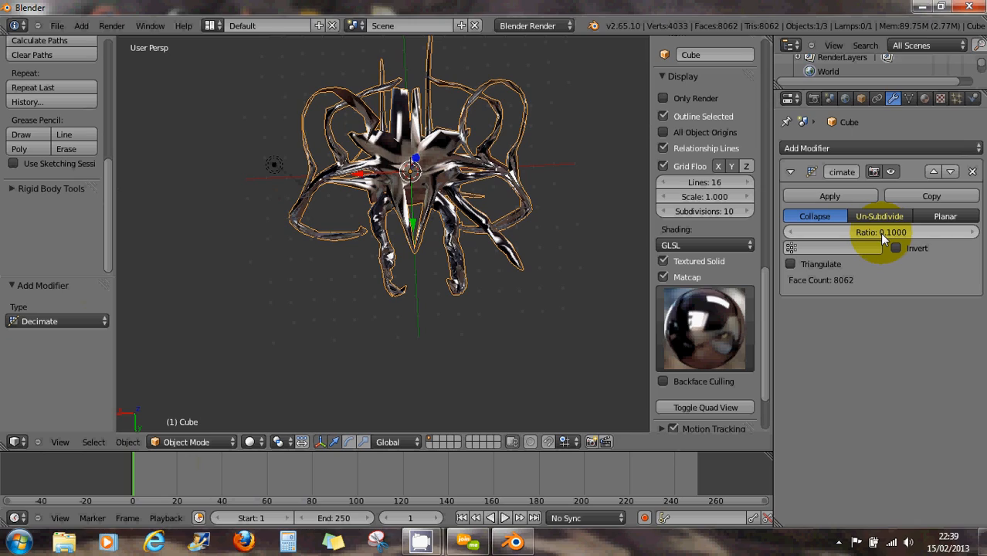
Compare the decimated sculpt at a ratio of 0.05 and at a ratio of 0.35
{"action": "left_click", "coordinate": [878, 232]}
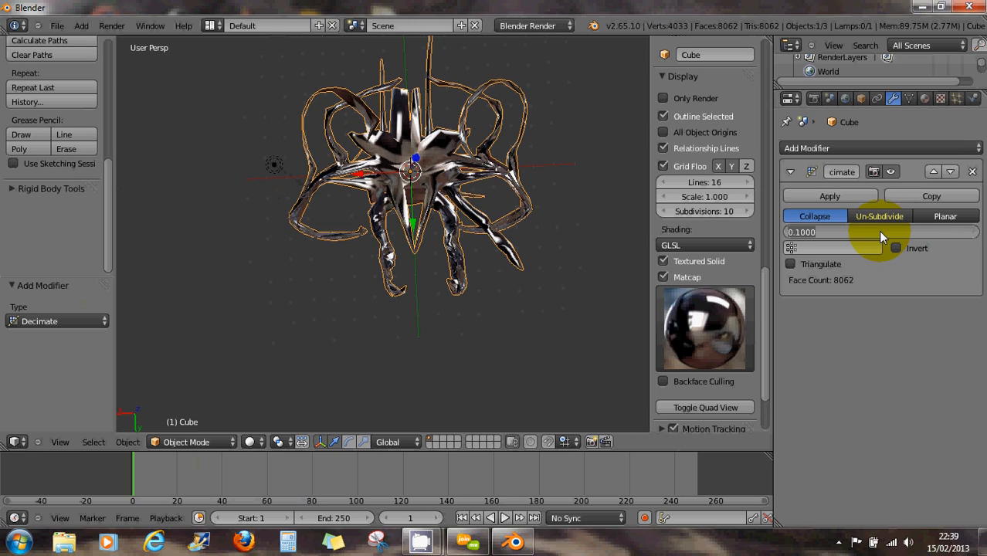
{"action": "type", "text": "0.05"}
{"action": "key", "text": "Return"}
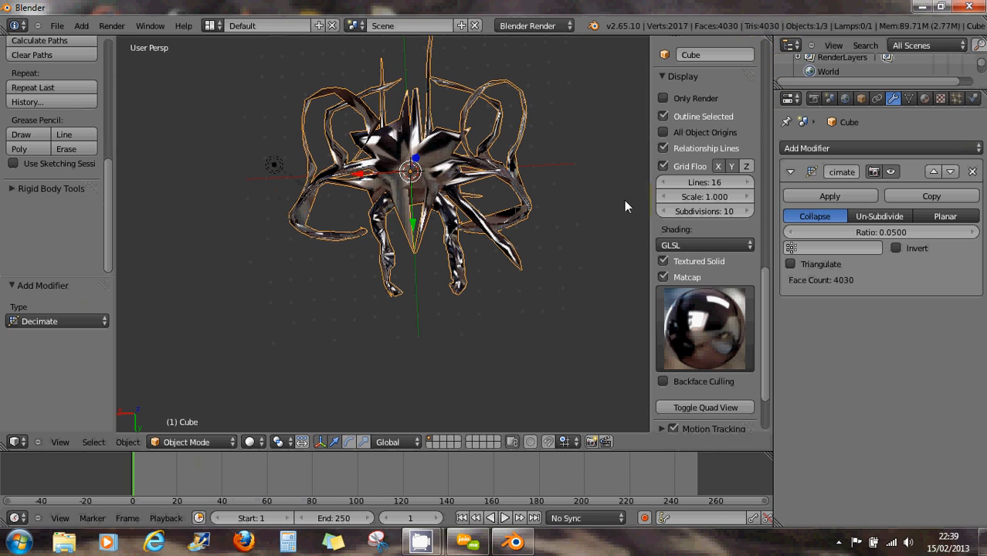
{"action": "mouse_move", "coordinate": [560, 274]}
{"action": "middle_mouse_down"}
{"action": "mouse_move", "coordinate": [553, 174]}
{"action": "mouse_move", "coordinate": [579, 176]}
{"action": "mouse_move", "coordinate": [126, 198]}
{"action": "mouse_move", "coordinate": [566, 264]}
{"action": "mouse_move", "coordinate": [544, 264]}
{"action": "mouse_move", "coordinate": [545, 276]}
{"action": "middle_mouse_up"}
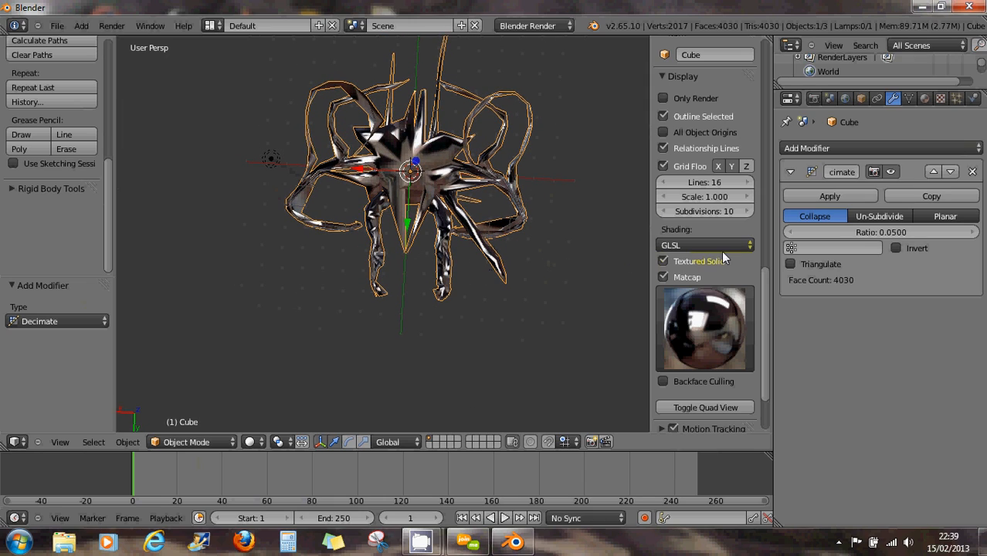
{"action": "left_click", "coordinate": [890, 233]}
{"action": "type", "text": "0.35"}
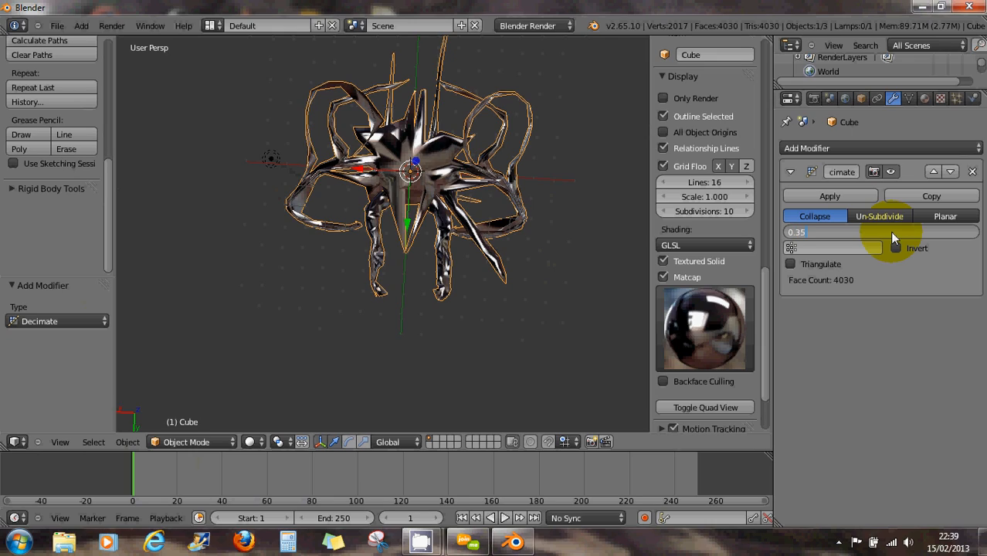
{"action": "key", "text": "Return"}
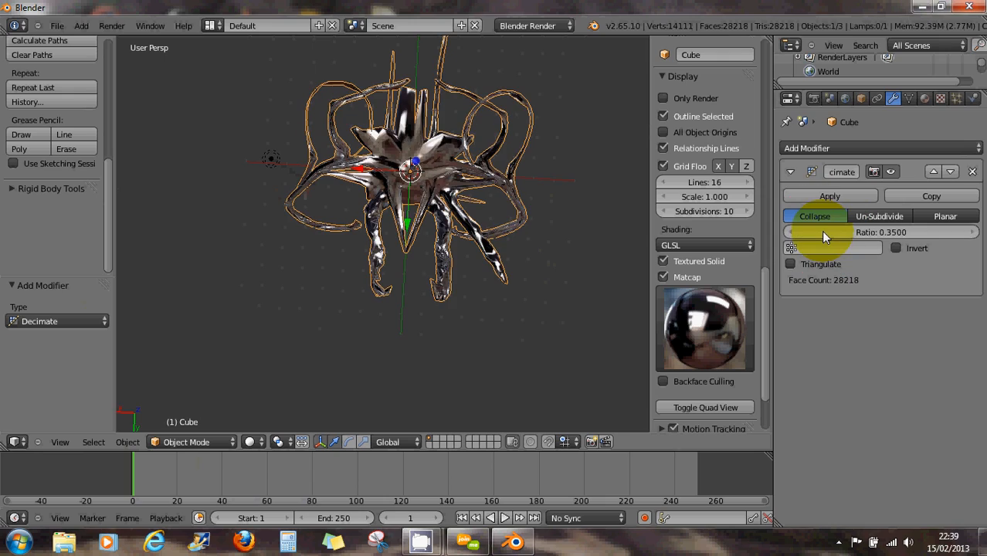
Set the Decimate modifier's collapse ratio to 0.03
{"action": "left_click", "coordinate": [901, 232]}
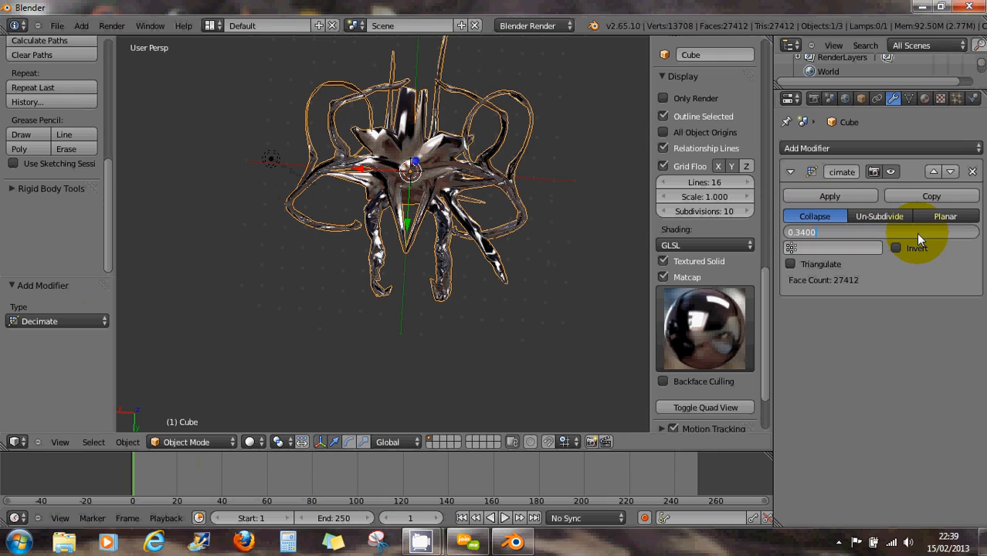
{"action": "key", "text": "BackSpace"}
{"action": "key", "text": "BackSpace"}
{"action": "key", "text": "BackSpace"}
{"action": "key", "text": "BackSpace"}
{"action": "type", "text": "03"}
{"action": "key", "text": "Return"}
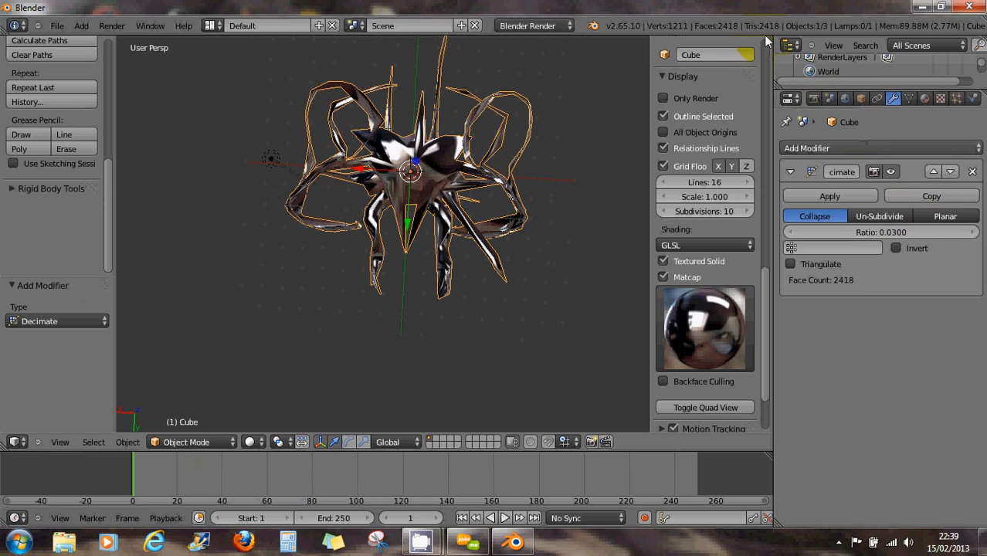
Remove the Decimate modifier from the mesh and view the full-detail sculpt from several angles
{"action": "middle_click_drag", "start_coordinate": [511, 259], "coordinate": [419, 229]}
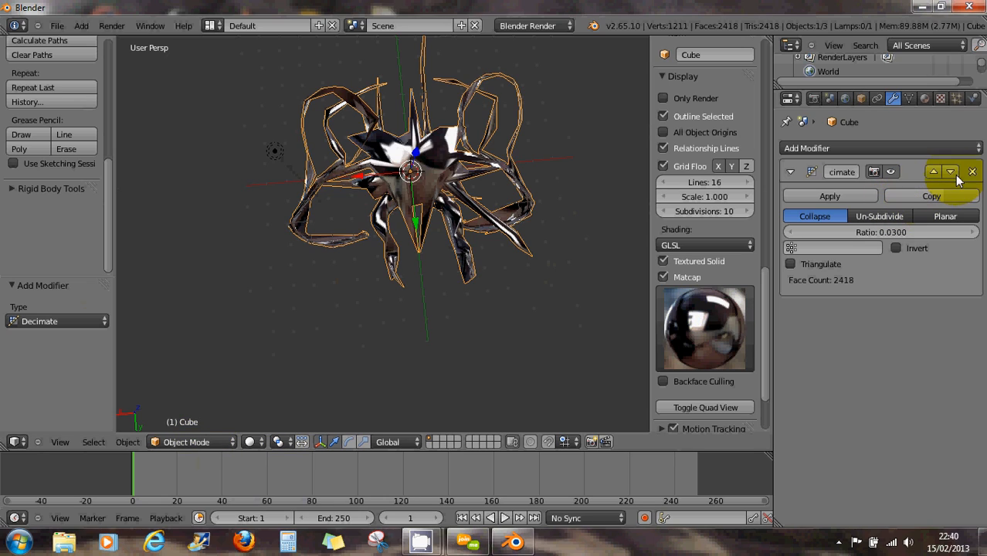
{"action": "left_click", "coordinate": [973, 172]}
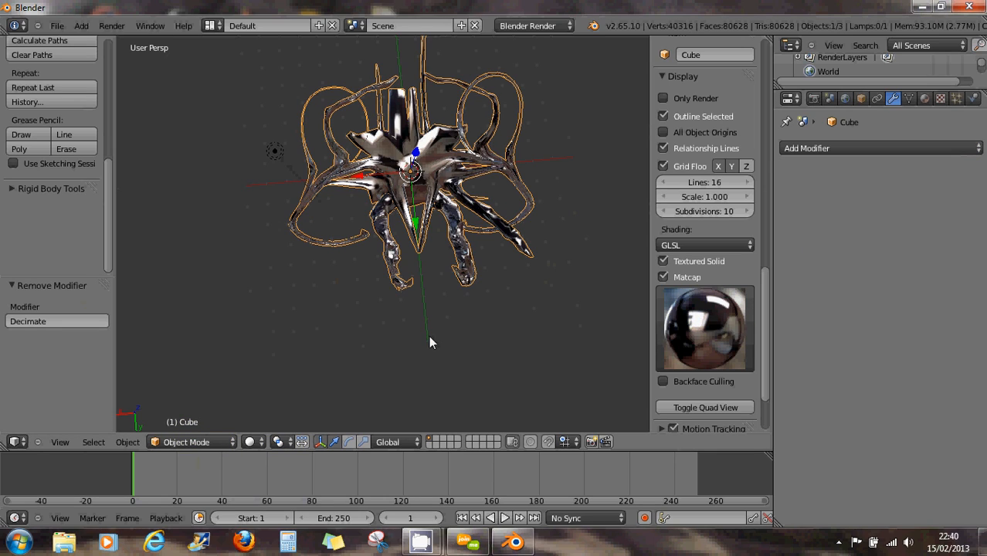
{"action": "middle_click_drag", "start_coordinate": [356, 317], "coordinate": [434, 267]}
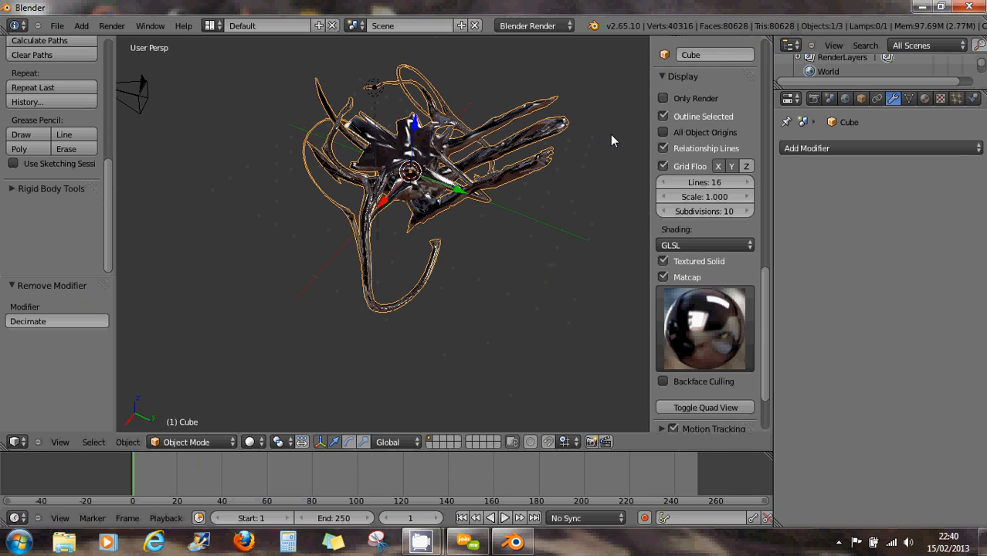
{"action": "middle_click_drag", "start_coordinate": [529, 189], "coordinate": [524, 231]}
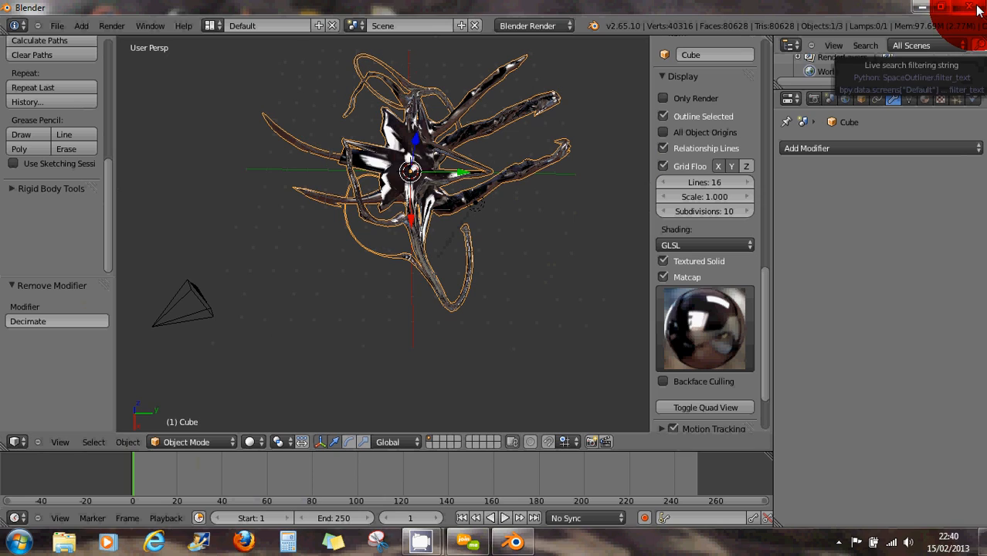